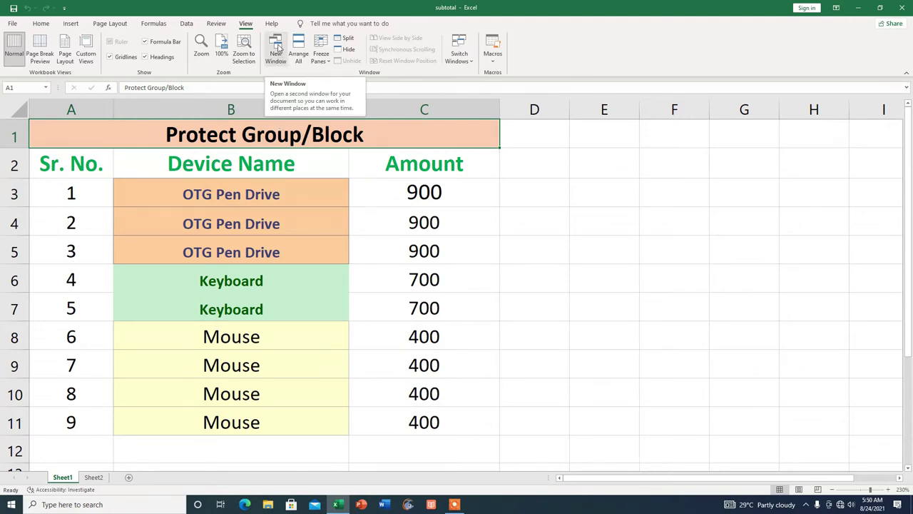
Open the device sales workbook in a new subtotal:2 window and zoom it to 150%.
{"action": "left_click", "coordinate": [277, 48]}
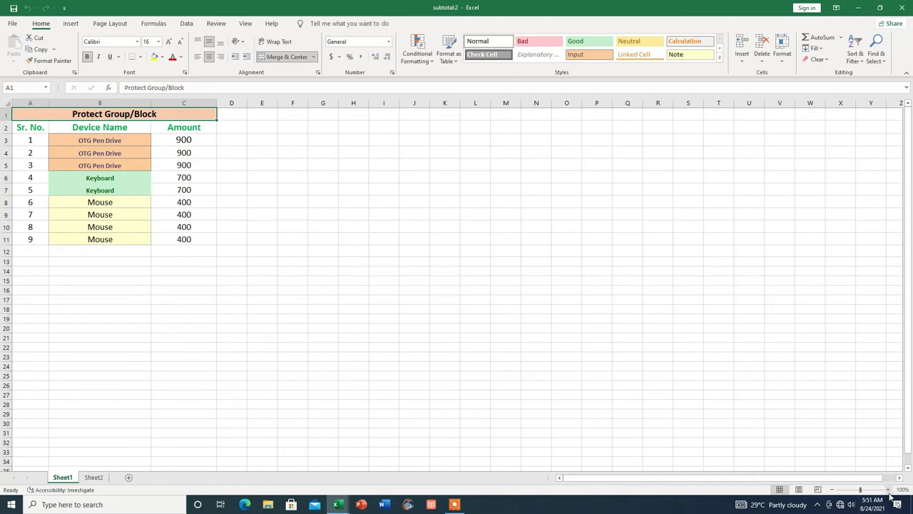
{"action": "left_click", "coordinate": [888, 489]}
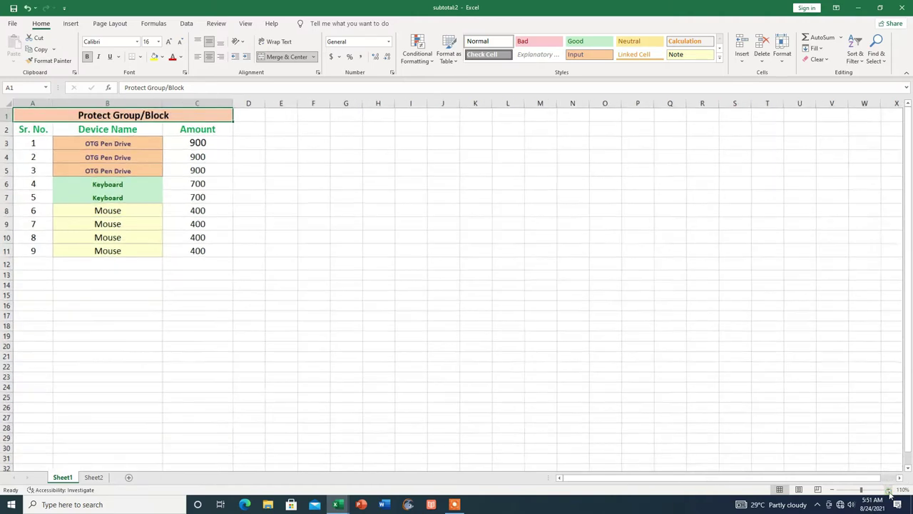
{"action": "left_click", "coordinate": [888, 489]}
{"action": "left_click", "coordinate": [889, 490]}
{"action": "left_click", "coordinate": [889, 490]}
{"action": "left_click", "coordinate": [888, 489]}
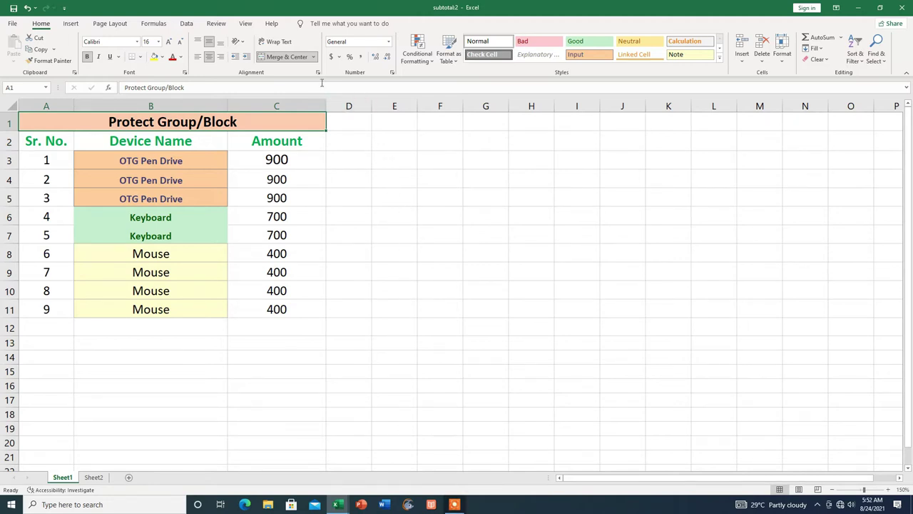
Arrange the subtotal:1 and subtotal:2 windows Tiled with Arrange All.
{"action": "left_click", "coordinate": [246, 23]}
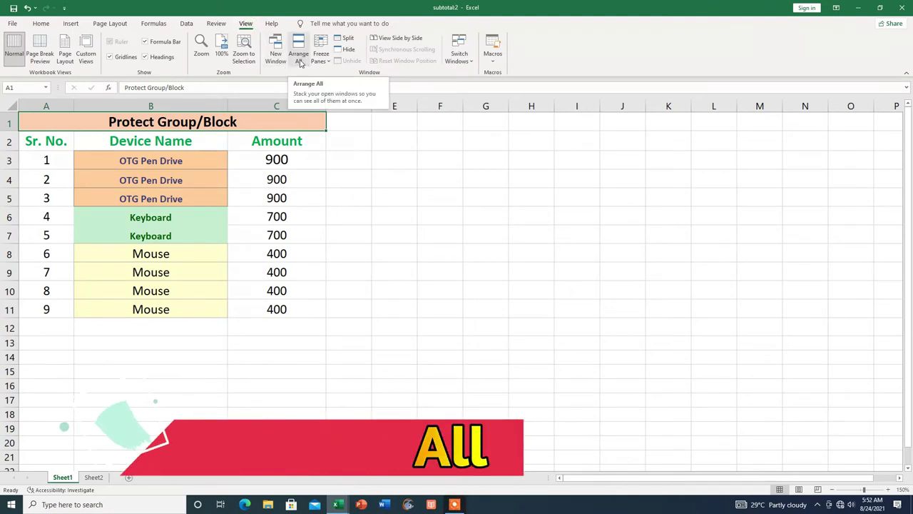
{"action": "left_click", "coordinate": [298, 57]}
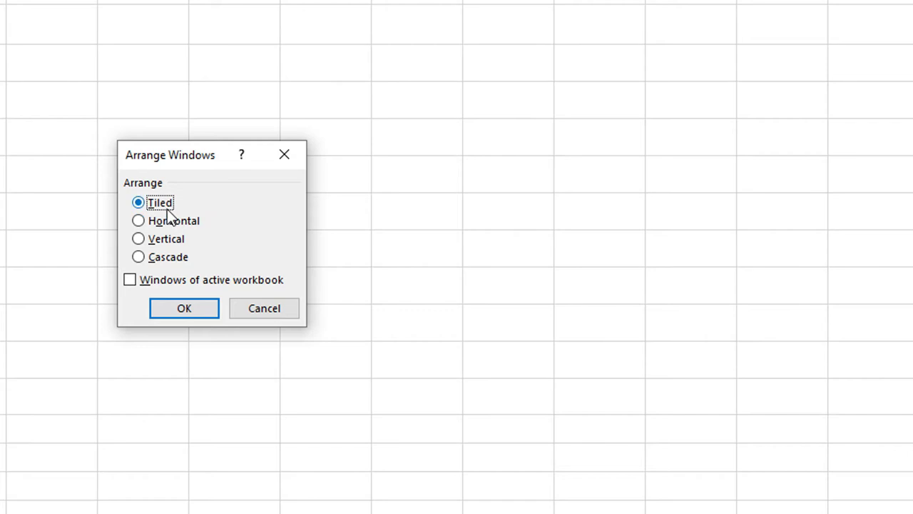
{"action": "left_click", "coordinate": [179, 311]}
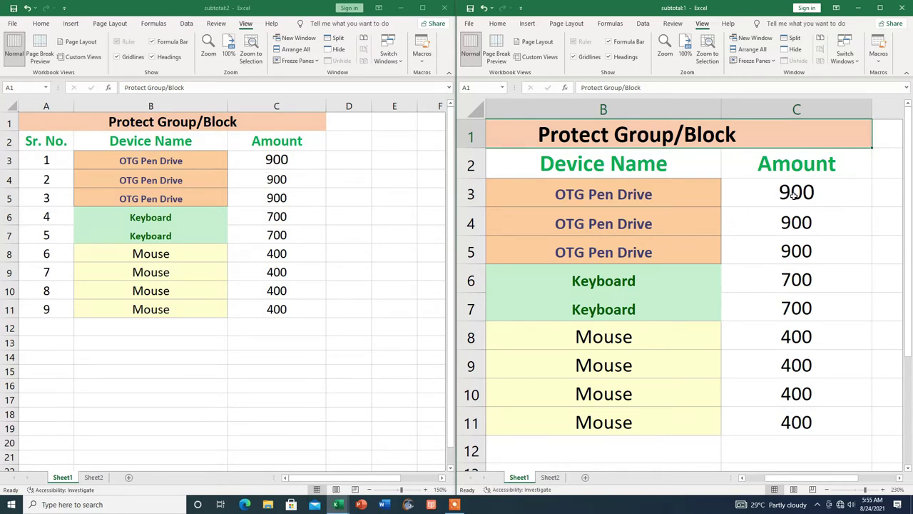
Change C3 (OTG Pen Drive) to 700 and C11 (Mouse) to 300.
{"action": "left_click", "coordinate": [796, 194]}
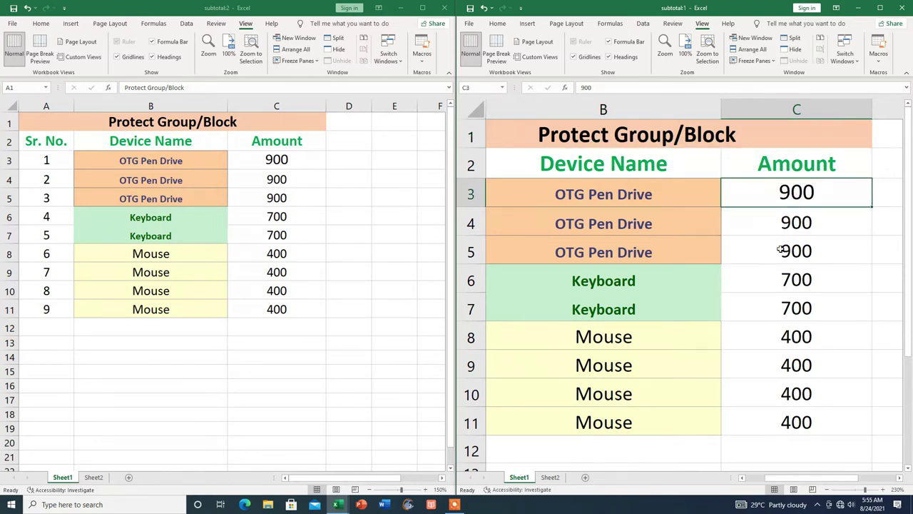
{"action": "type", "text": "700"}
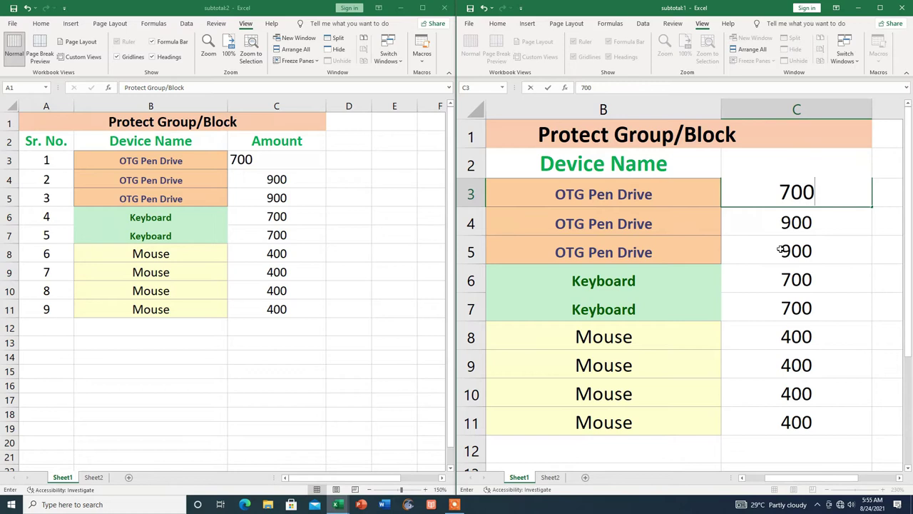
{"action": "key", "text": "Return"}
{"action": "left_click", "coordinate": [760, 251]}
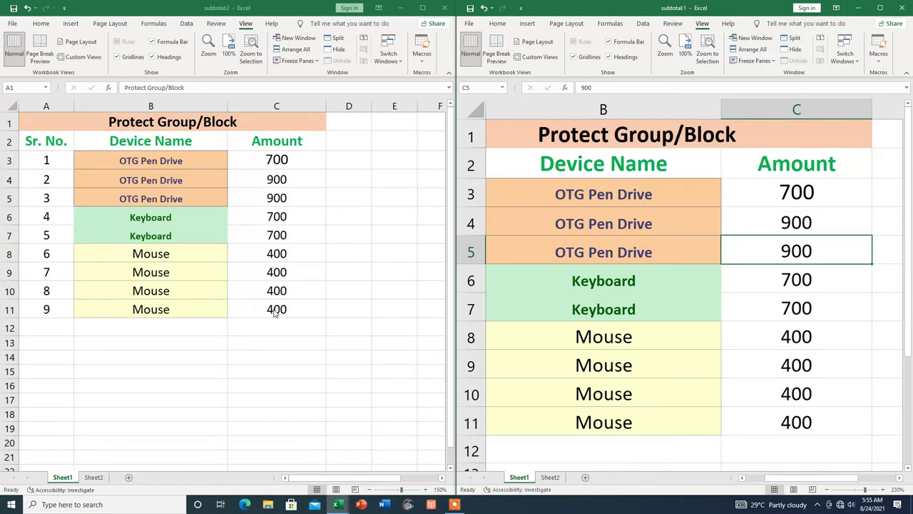
{"action": "left_click", "coordinate": [791, 426]}
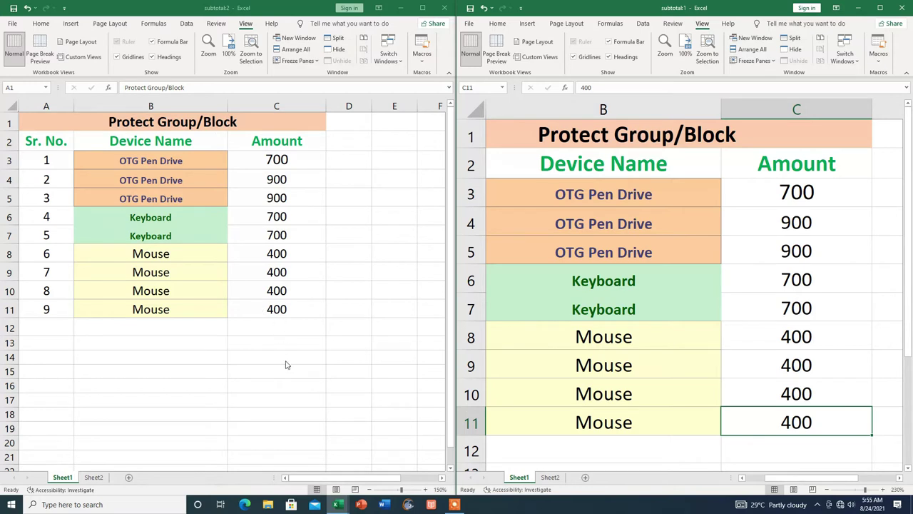
{"action": "type", "text": "300"}
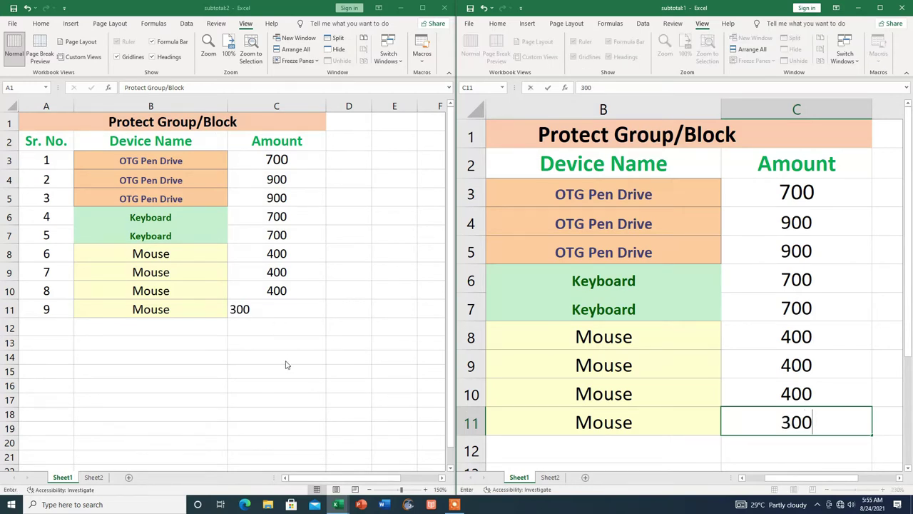
{"action": "left_click", "coordinate": [743, 446]}
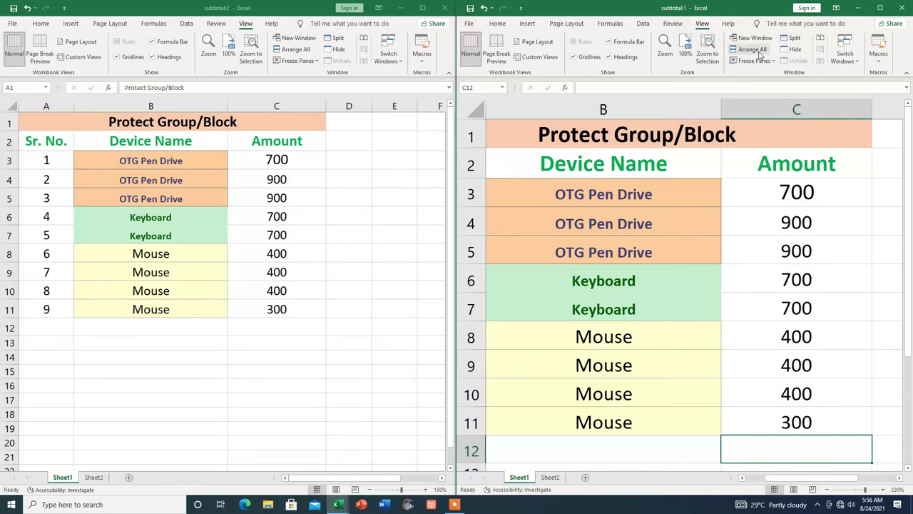
Rearrange the two workbook windows with the Horizontal option in Arrange All.
{"action": "left_click", "coordinate": [761, 52]}
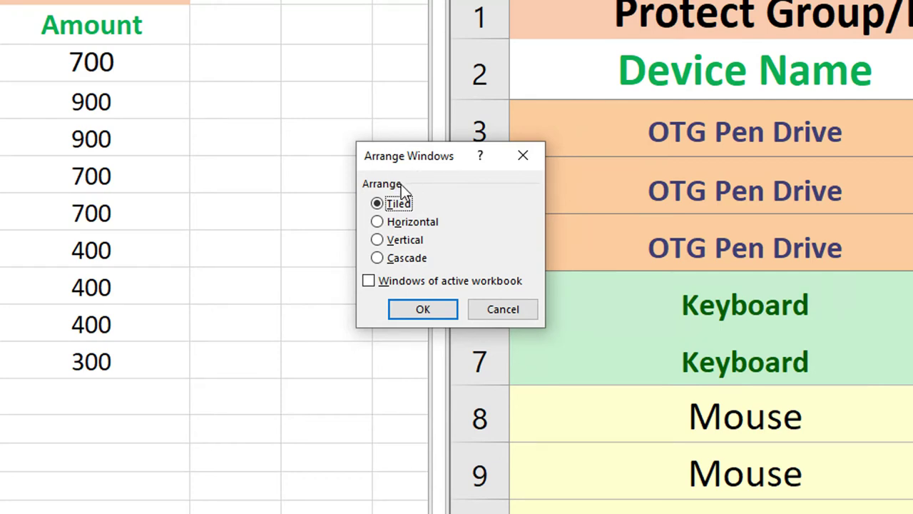
{"action": "left_click", "coordinate": [379, 222]}
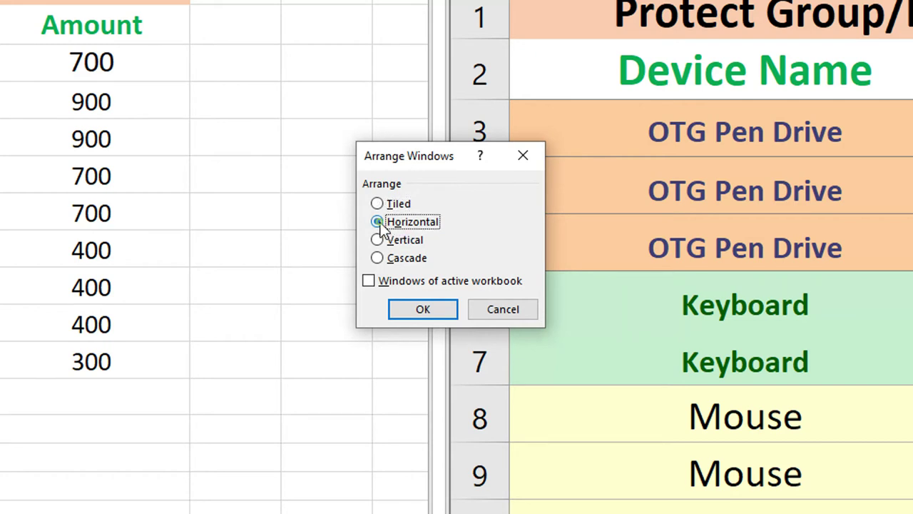
{"action": "left_click", "coordinate": [421, 313]}
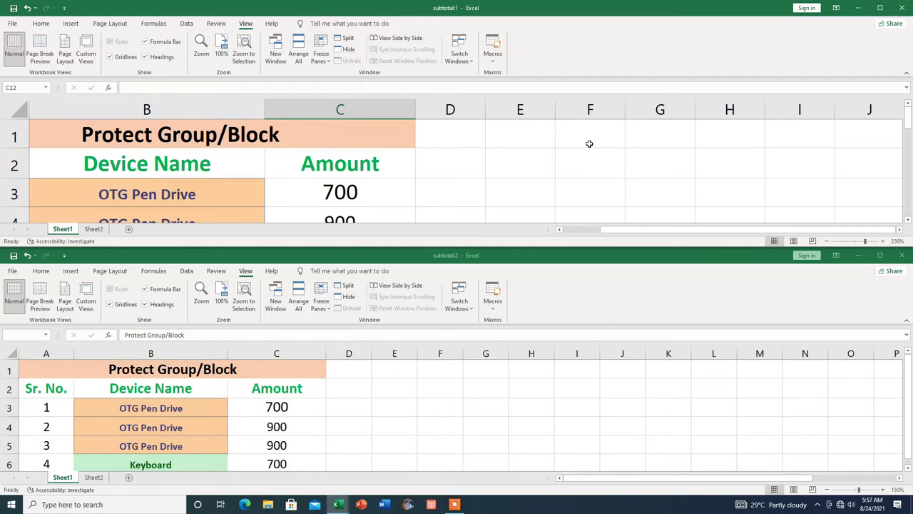
Rearrange the two workbook windows with the Vertical option in Arrange All.
{"action": "left_click", "coordinate": [300, 50]}
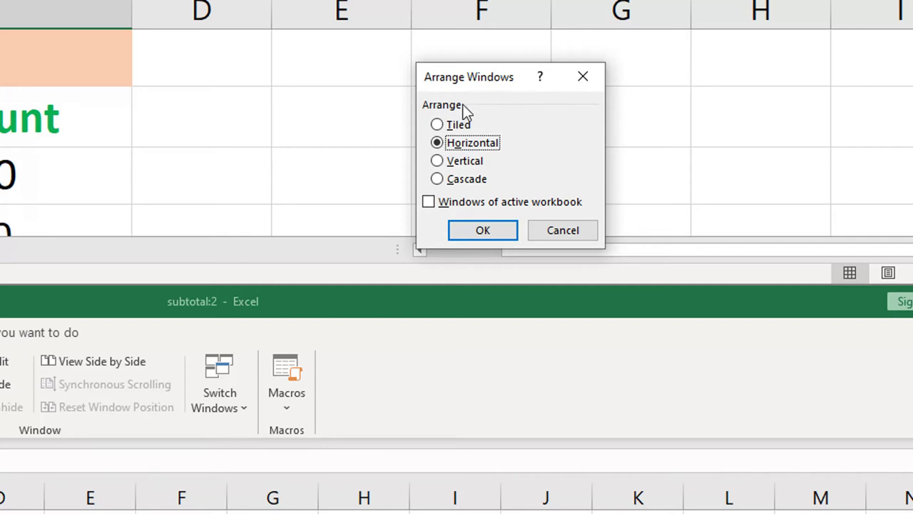
{"action": "left_click", "coordinate": [438, 160]}
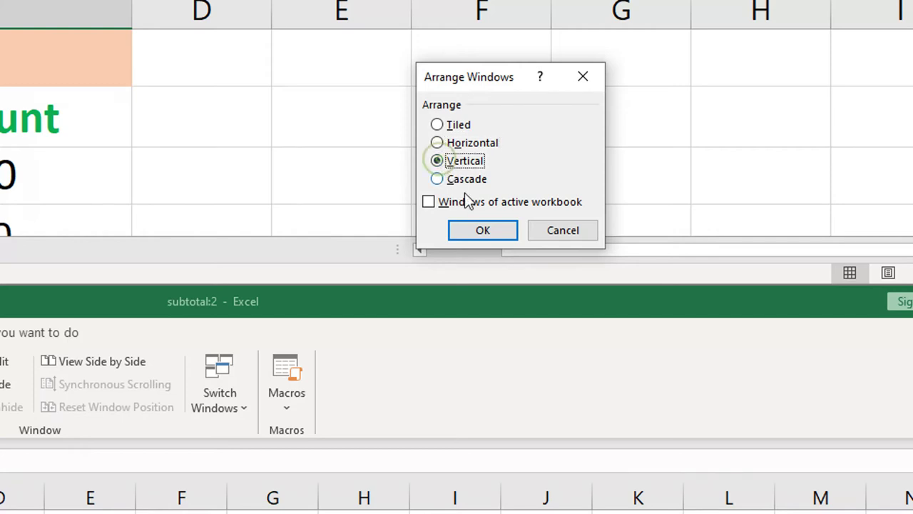
{"action": "left_click", "coordinate": [481, 230]}
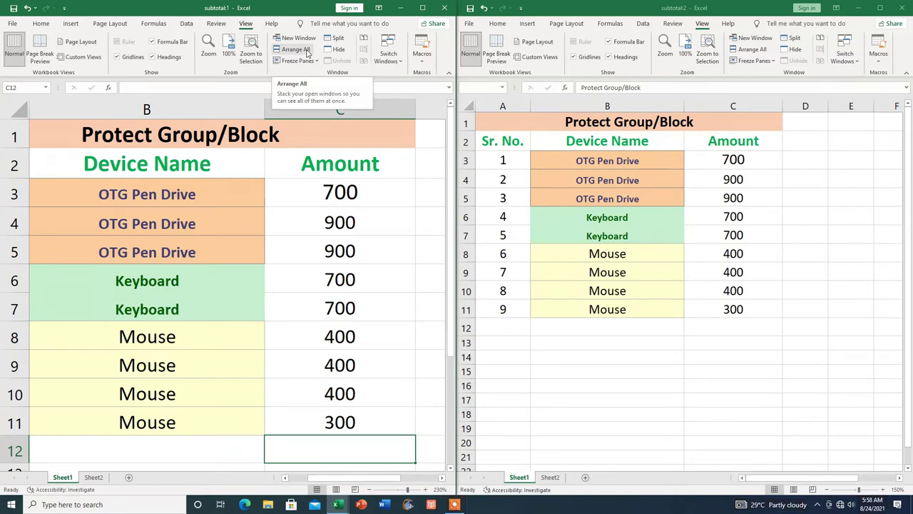
Apply the Cascade arrangement, then drag subtotal:1's title bar to reposition it.
{"action": "left_click", "coordinate": [308, 53]}
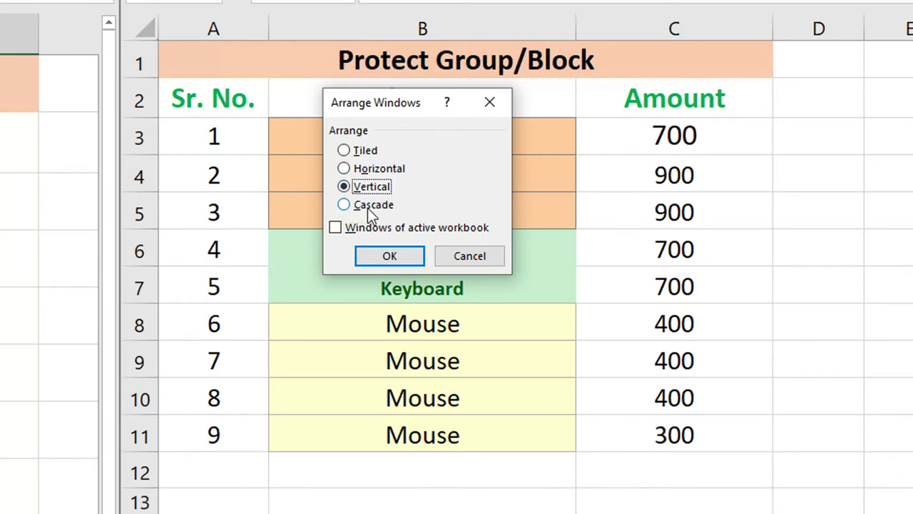
{"action": "left_click", "coordinate": [345, 206]}
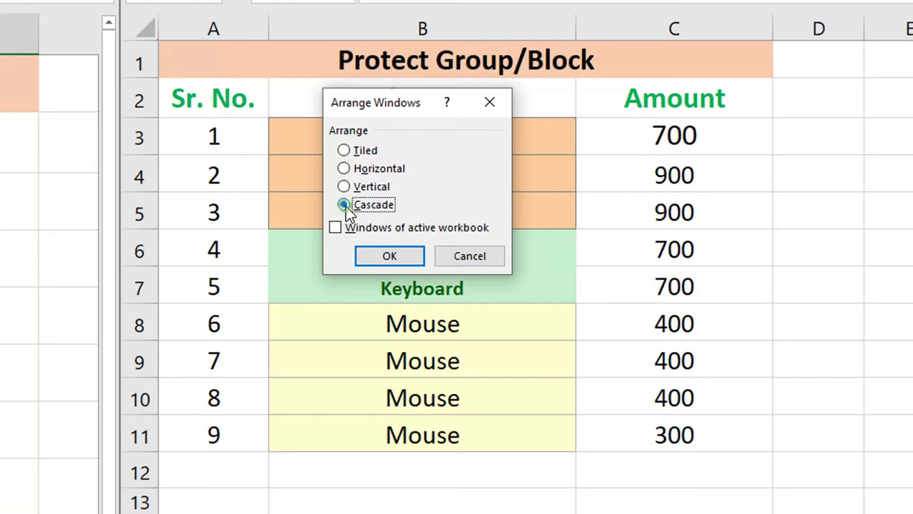
{"action": "left_click", "coordinate": [387, 258]}
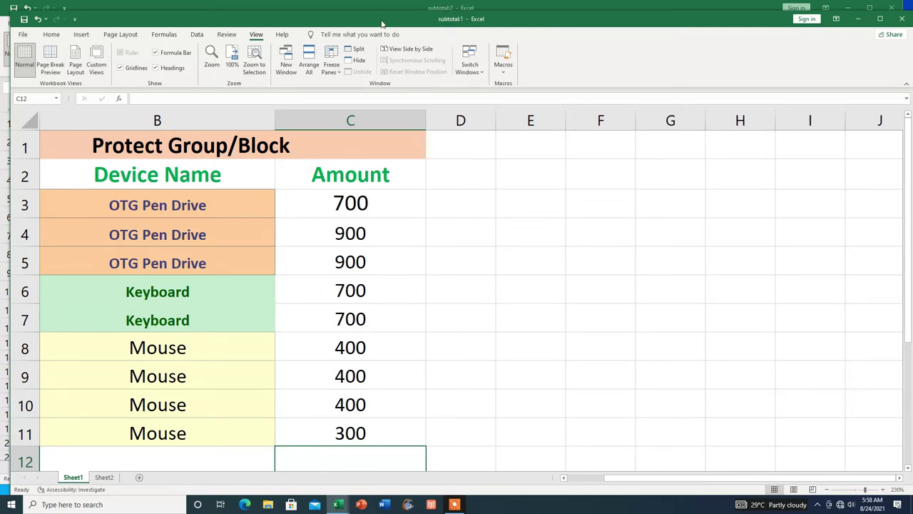
{"action": "left_click_drag", "start_coordinate": [366, 23], "coordinate": [384, 51]}
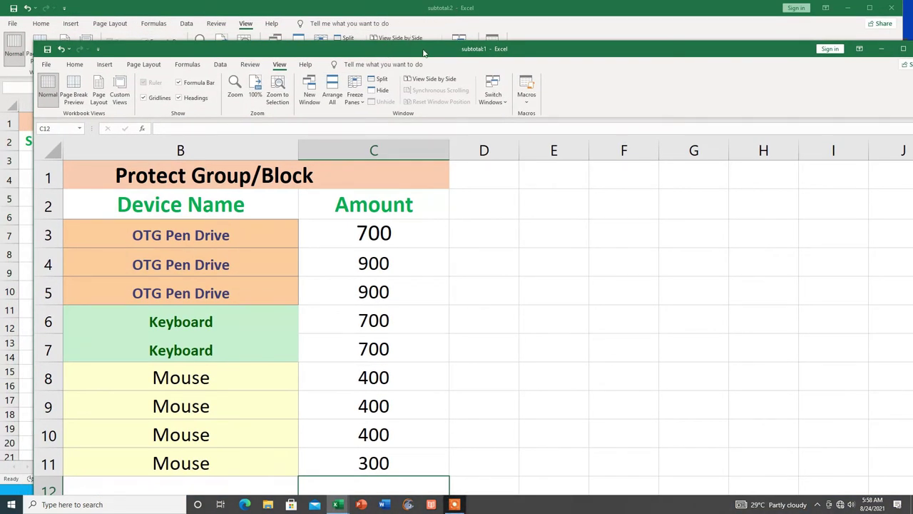
{"action": "left_click_drag", "start_coordinate": [423, 53], "coordinate": [405, 38]}
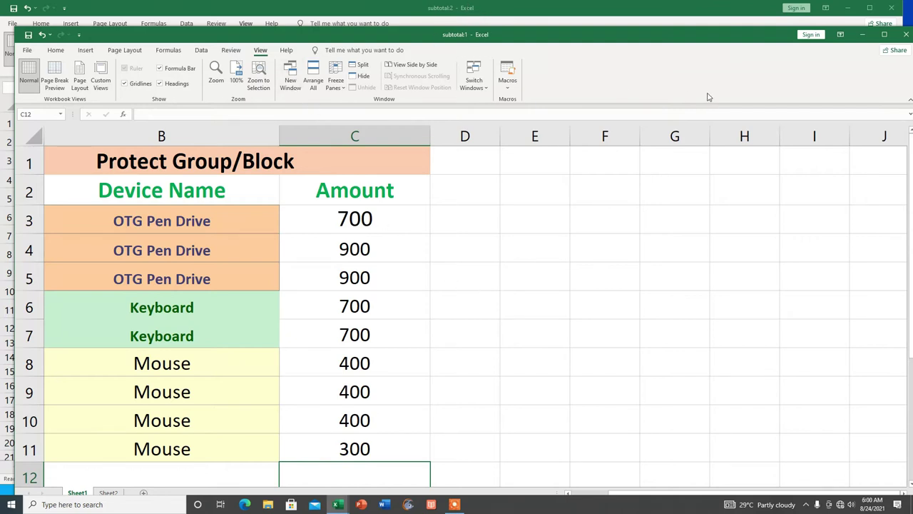
Maximize the subtotal:1 window.
{"action": "left_click", "coordinate": [888, 35]}
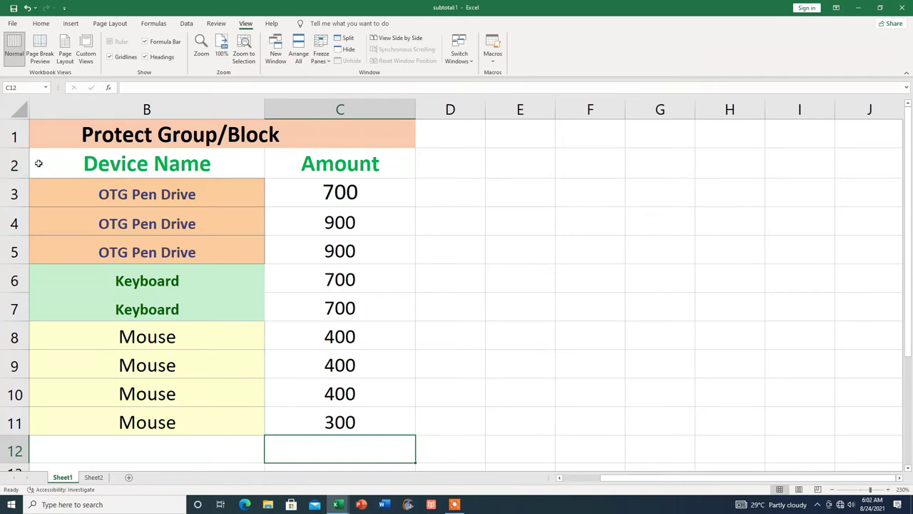
Freeze the top row so the Protect Group/Block title stays fixed.
{"action": "left_click", "coordinate": [41, 162]}
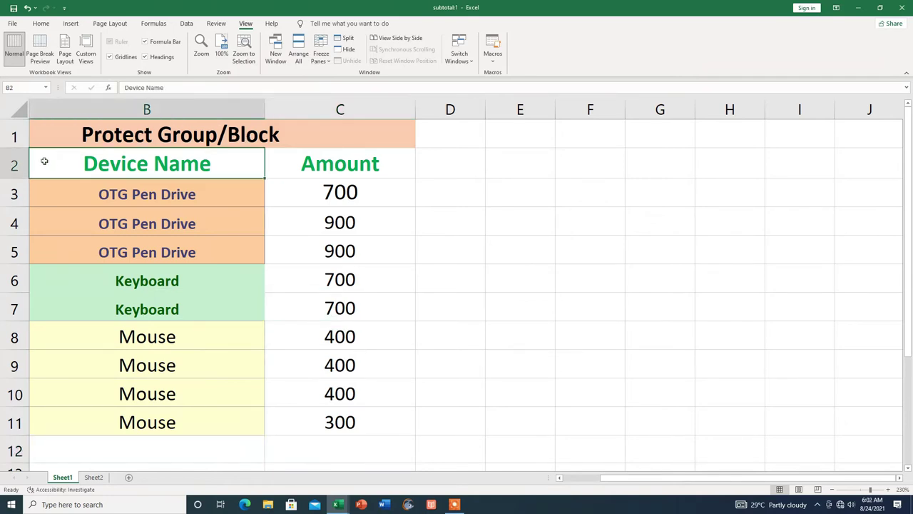
{"action": "left_click", "coordinate": [320, 56]}
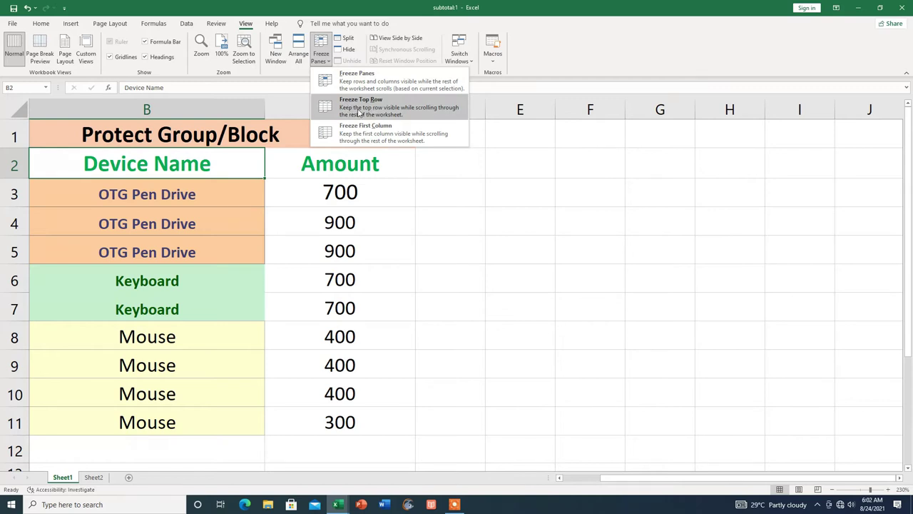
{"action": "left_click", "coordinate": [380, 112]}
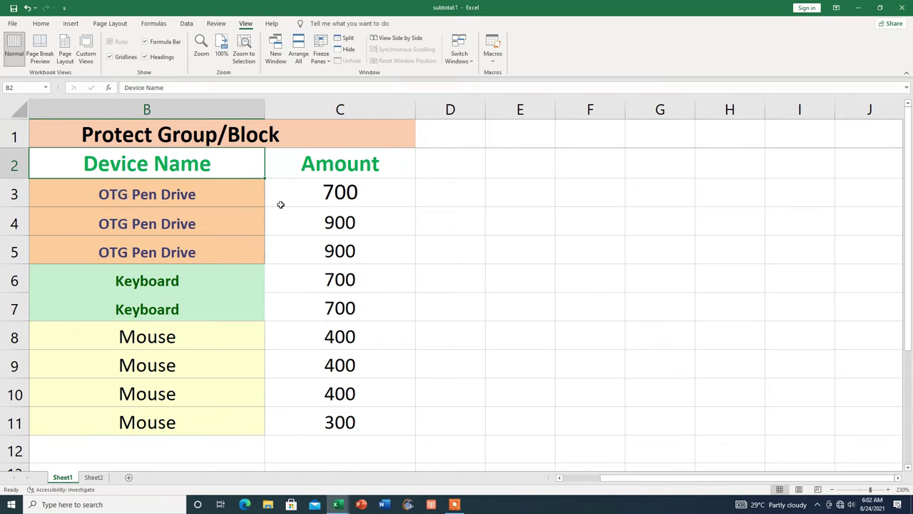
Scroll through the device rows to check the frozen title, then return to A1 with Ctrl+Home.
{"action": "scroll", "coordinate": [280, 204], "scroll_direction": "down", "scroll_amount": 1}
{"action": "scroll", "coordinate": [280, 205], "scroll_direction": "down", "scroll_amount": 2}
{"action": "scroll", "coordinate": [280, 205], "scroll_direction": "down", "scroll_amount": 1}
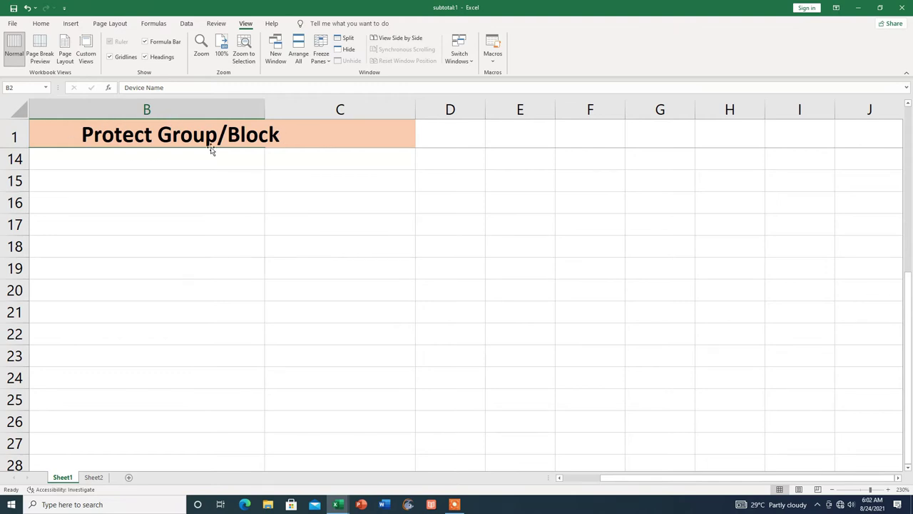
{"action": "scroll", "coordinate": [240, 230], "scroll_direction": "up", "scroll_amount": 2}
{"action": "scroll", "coordinate": [235, 261], "scroll_direction": "up", "scroll_amount": 1}
{"action": "scroll", "coordinate": [234, 262], "scroll_direction": "up", "scroll_amount": 1}
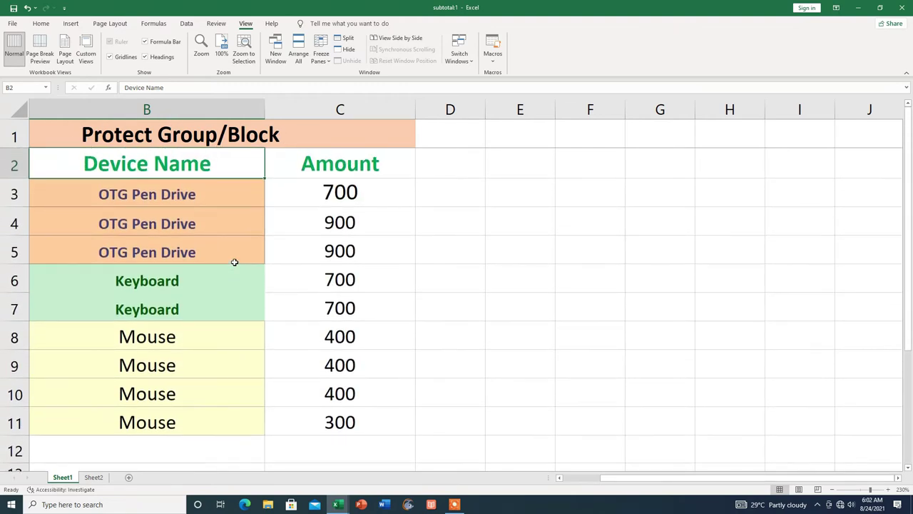
{"action": "scroll", "coordinate": [234, 262], "scroll_direction": "down", "scroll_amount": 1}
{"action": "scroll", "coordinate": [234, 262], "scroll_direction": "down", "scroll_amount": 2}
{"action": "scroll", "coordinate": [234, 262], "scroll_direction": "down", "scroll_amount": 1}
{"action": "scroll", "coordinate": [234, 261], "scroll_direction": "up", "scroll_amount": 1}
{"action": "scroll", "coordinate": [234, 261], "scroll_direction": "up", "scroll_amount": 1}
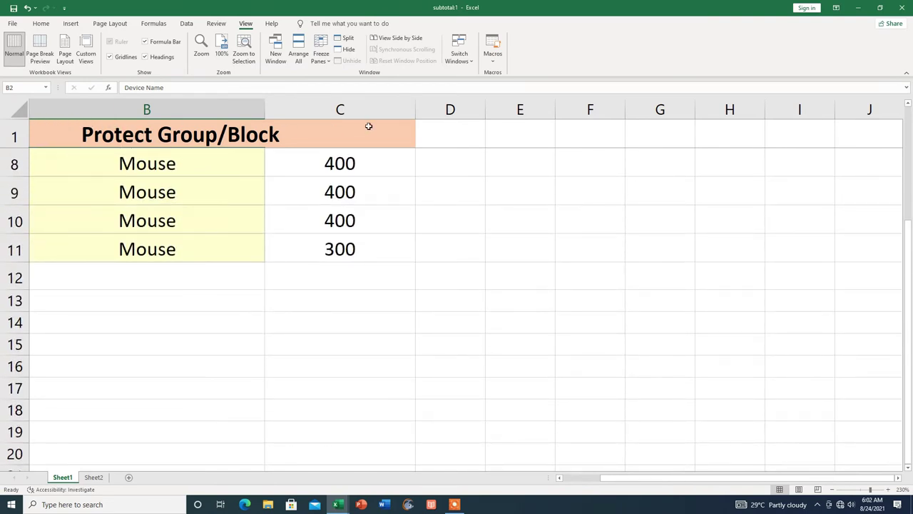
{"action": "key", "text": "ctrl+Home"}
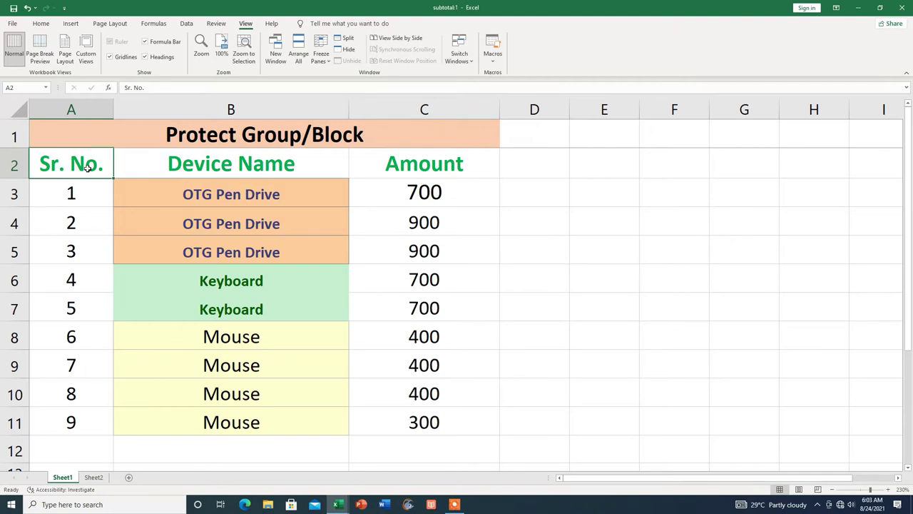
Apply Unfreeze Panes and scroll the device table up and down to confirm it moves freely.
{"action": "left_click", "coordinate": [321, 57]}
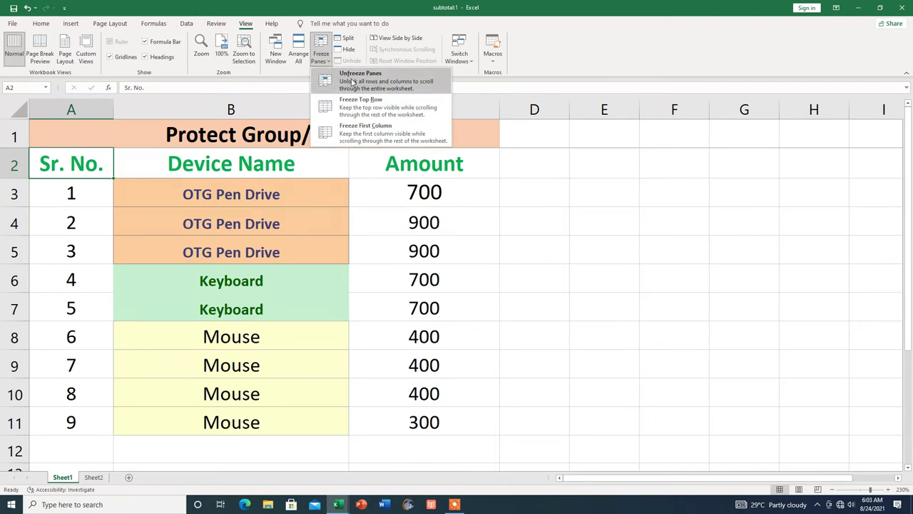
{"action": "left_click", "coordinate": [352, 82]}
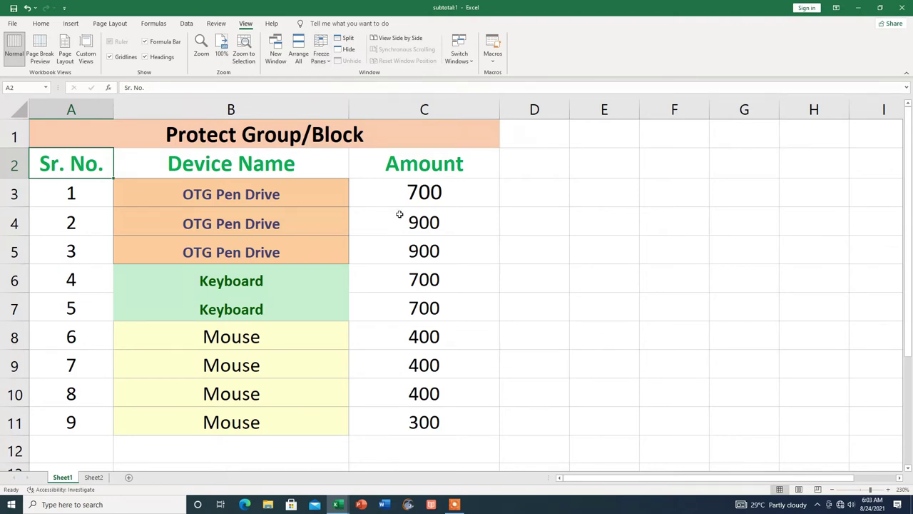
{"action": "left_click", "coordinate": [537, 198]}
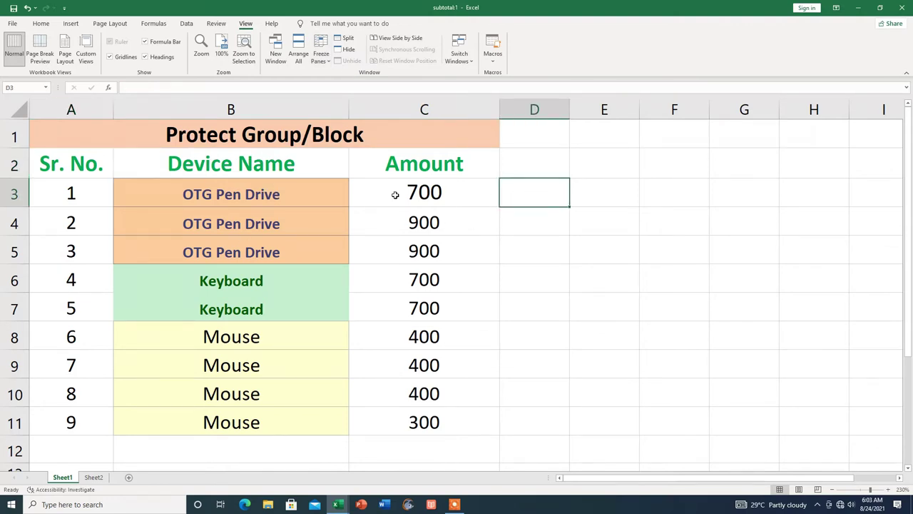
{"action": "scroll", "coordinate": [333, 208], "scroll_direction": "down", "scroll_amount": 3}
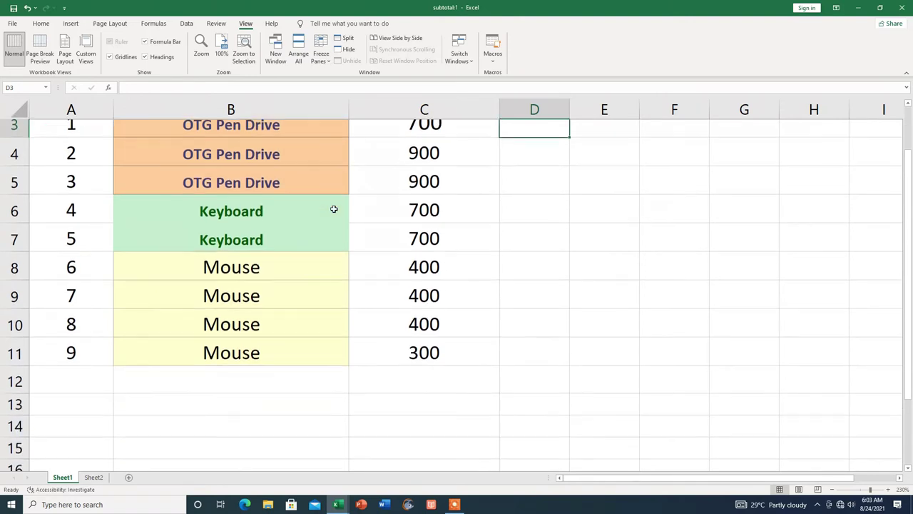
{"action": "scroll", "coordinate": [333, 208], "scroll_direction": "up", "scroll_amount": 2}
{"action": "scroll", "coordinate": [334, 209], "scroll_direction": "up", "scroll_amount": 1}
{"action": "scroll", "coordinate": [334, 209], "scroll_direction": "down", "scroll_amount": 2}
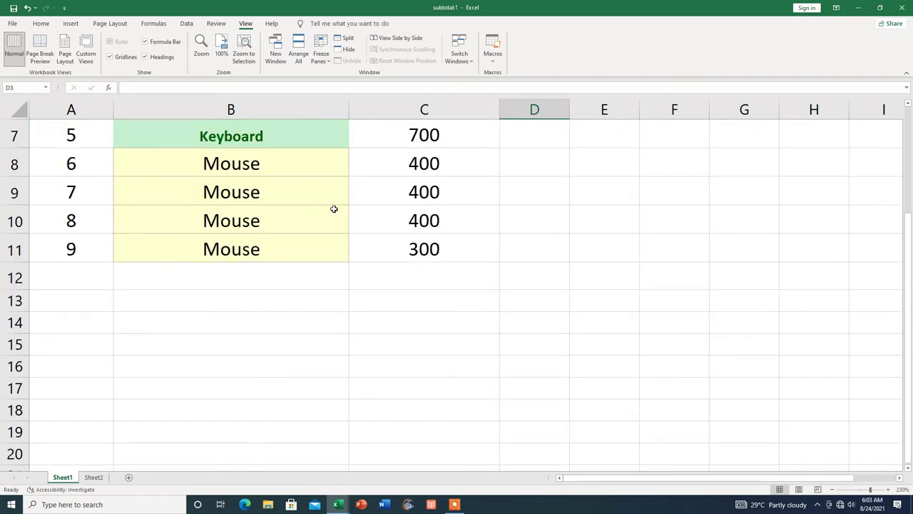
{"action": "scroll", "coordinate": [334, 209], "scroll_direction": "down", "scroll_amount": 1}
{"action": "scroll", "coordinate": [334, 209], "scroll_direction": "up", "scroll_amount": 1}
{"action": "scroll", "coordinate": [334, 209], "scroll_direction": "up", "scroll_amount": 3}
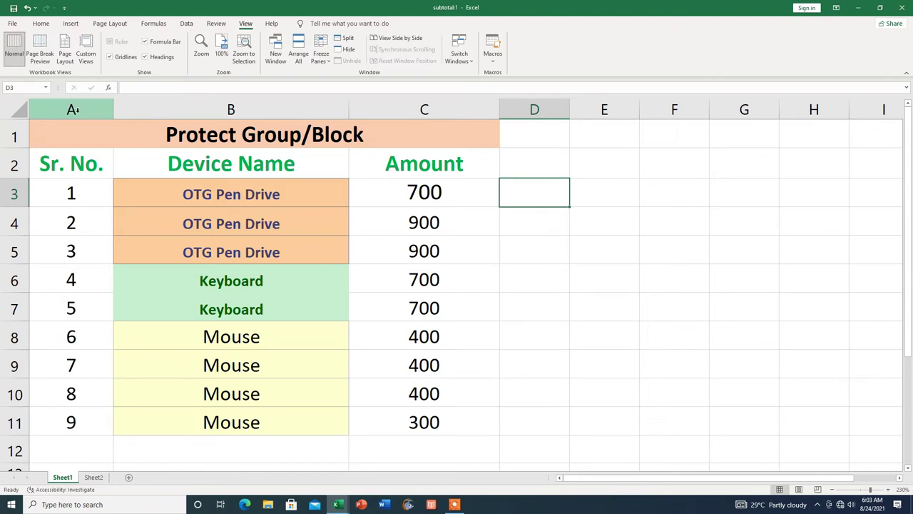
Select column A and apply Freeze First Column so Sr. No. stays visible.
{"action": "left_click", "coordinate": [72, 109]}
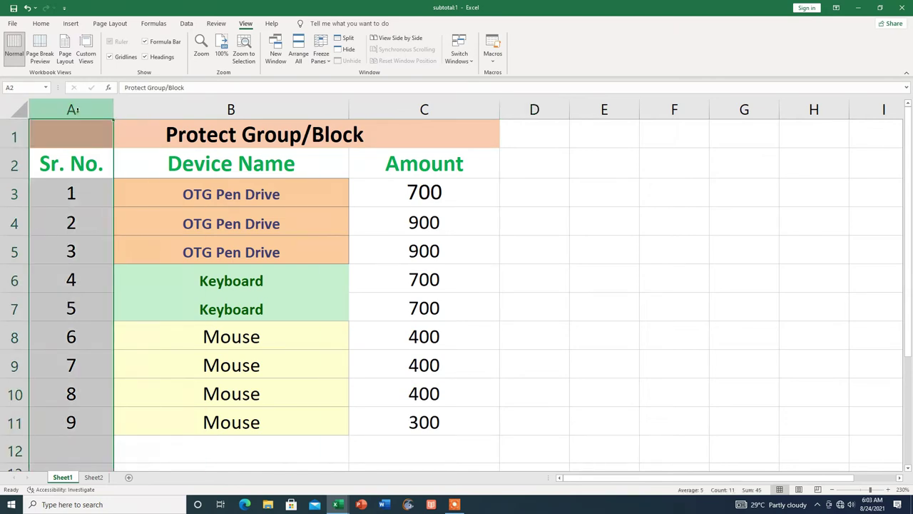
{"action": "left_click", "coordinate": [328, 63]}
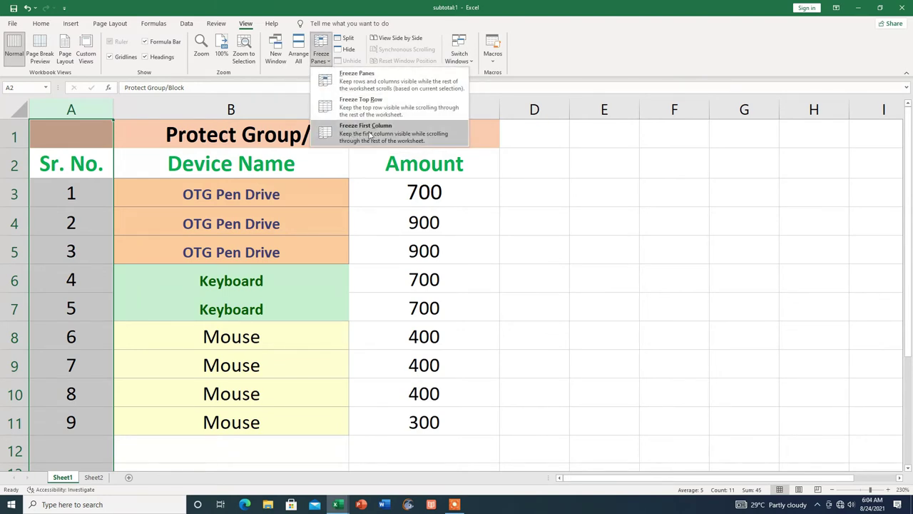
{"action": "left_click", "coordinate": [371, 135]}
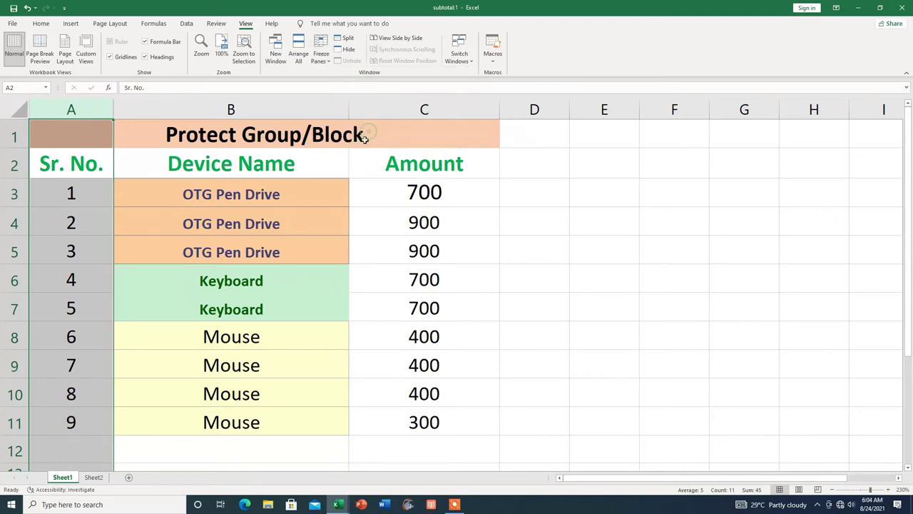
{"action": "left_click", "coordinate": [153, 296]}
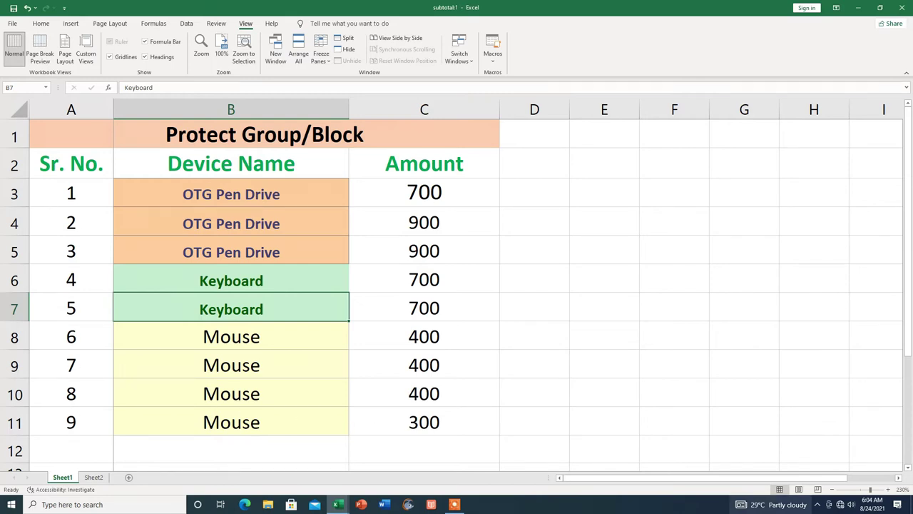
{"action": "left_click", "coordinate": [899, 480]}
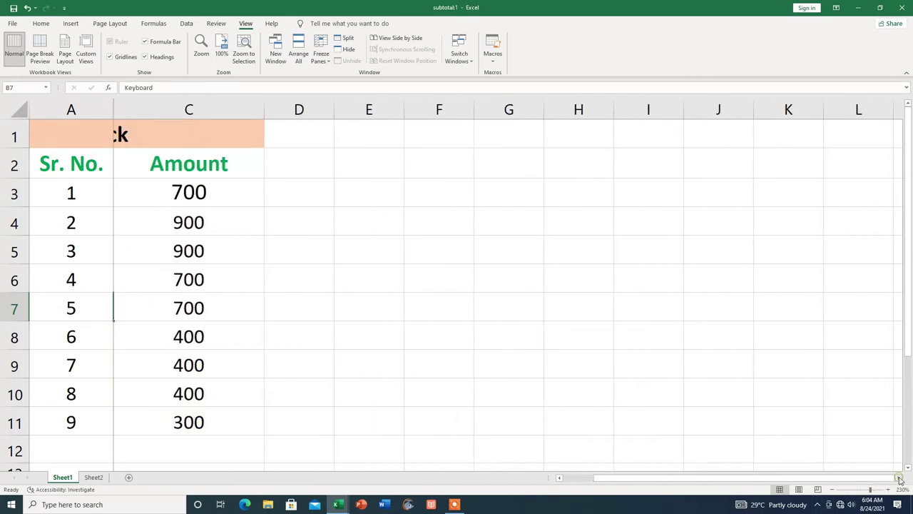
{"action": "left_click", "coordinate": [899, 479]}
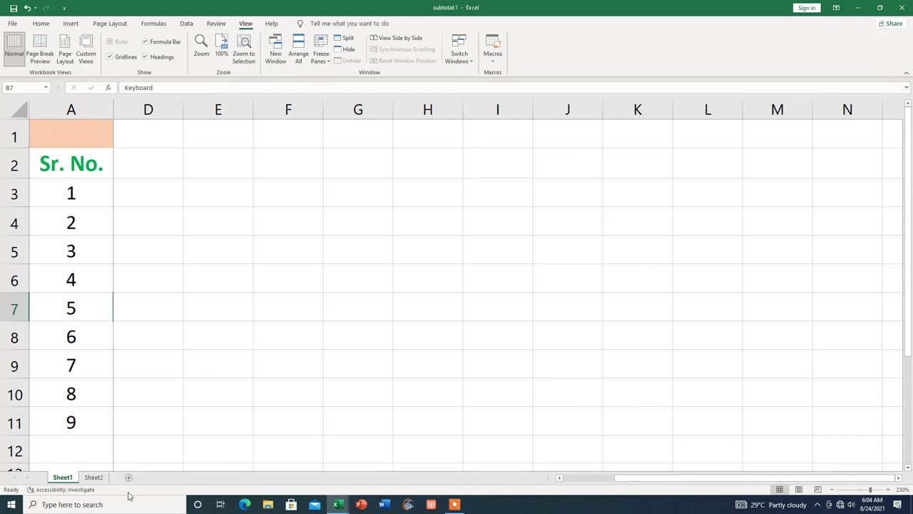
{"action": "left_click", "coordinate": [558, 479]}
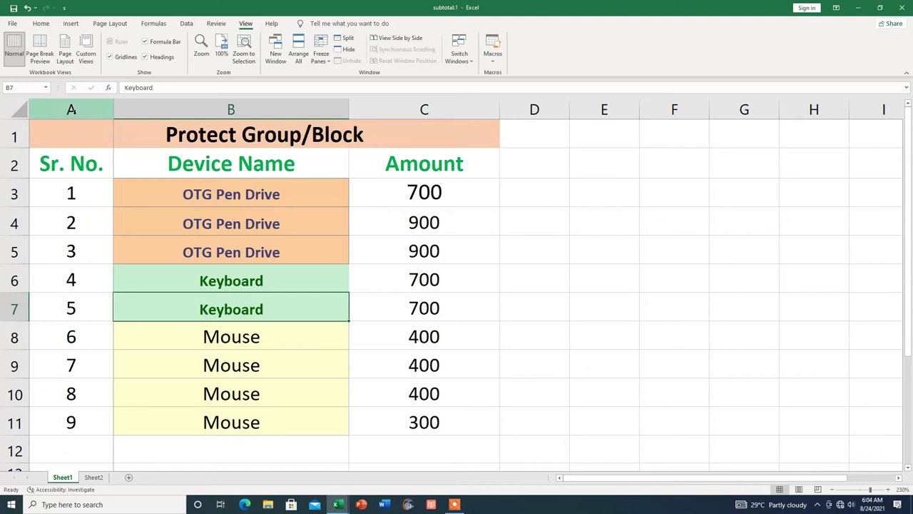
{"action": "left_click", "coordinate": [88, 108]}
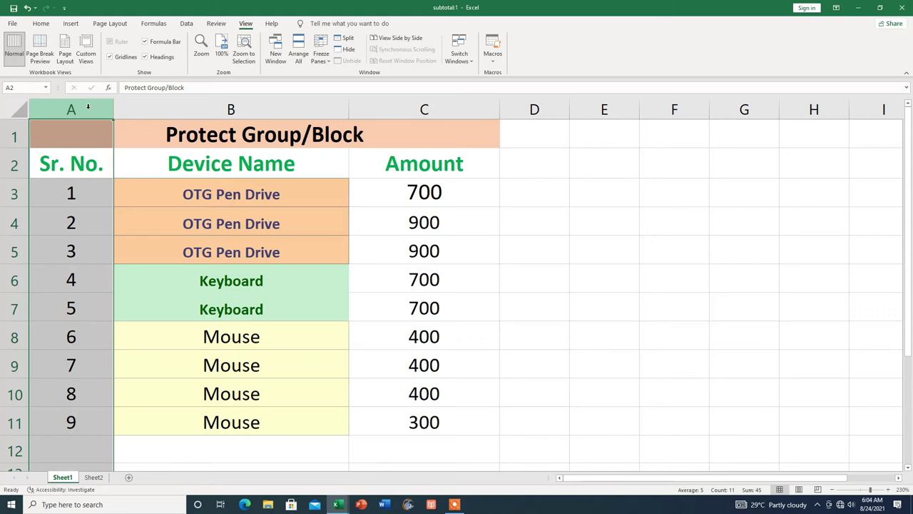
Choose Unfreeze Panes to release the frozen Sr. No. column.
{"action": "left_click", "coordinate": [330, 65]}
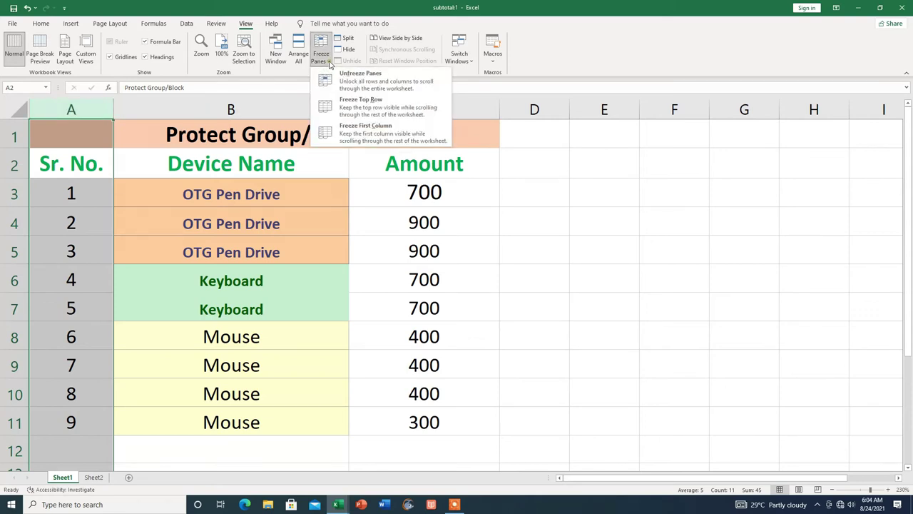
{"action": "left_click", "coordinate": [362, 82]}
{"action": "left_click", "coordinate": [526, 254]}
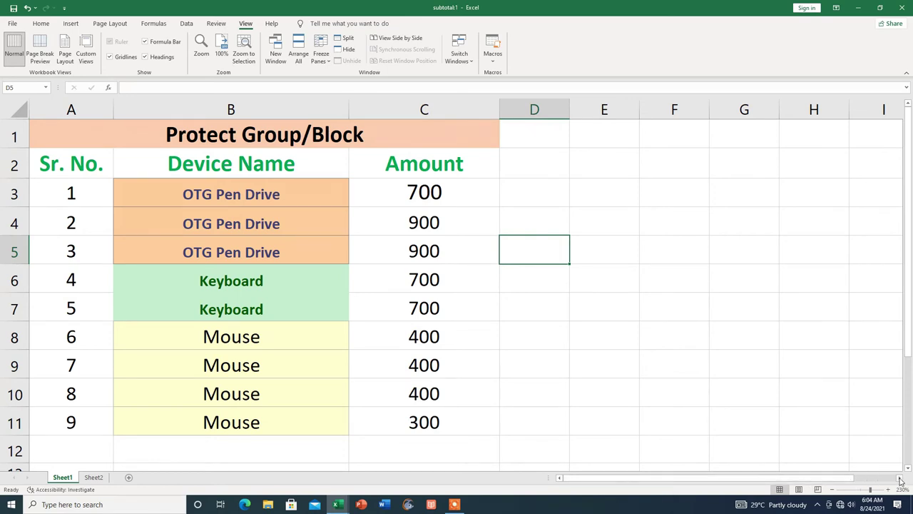
Scroll the sheet right and back left to confirm the Sr. No. column scrolls away.
{"action": "left_click", "coordinate": [900, 481]}
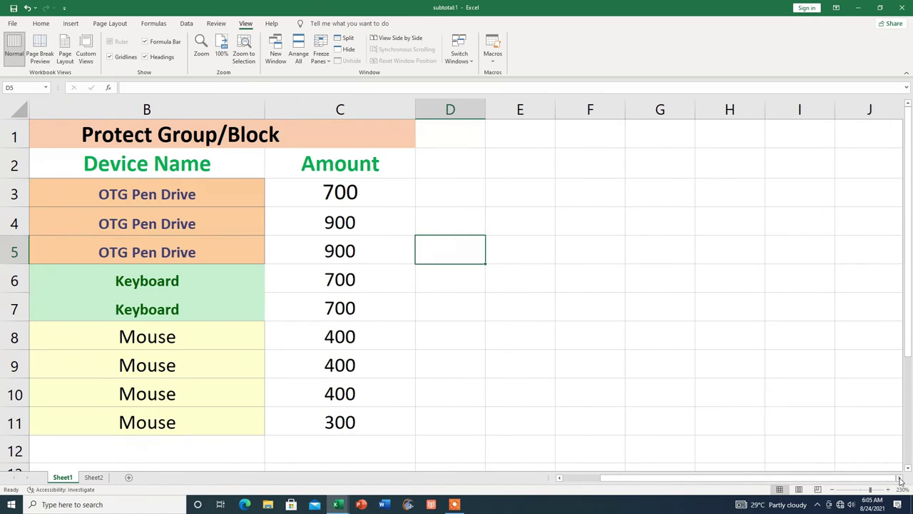
{"action": "left_click", "coordinate": [899, 481]}
{"action": "left_click", "coordinate": [900, 481]}
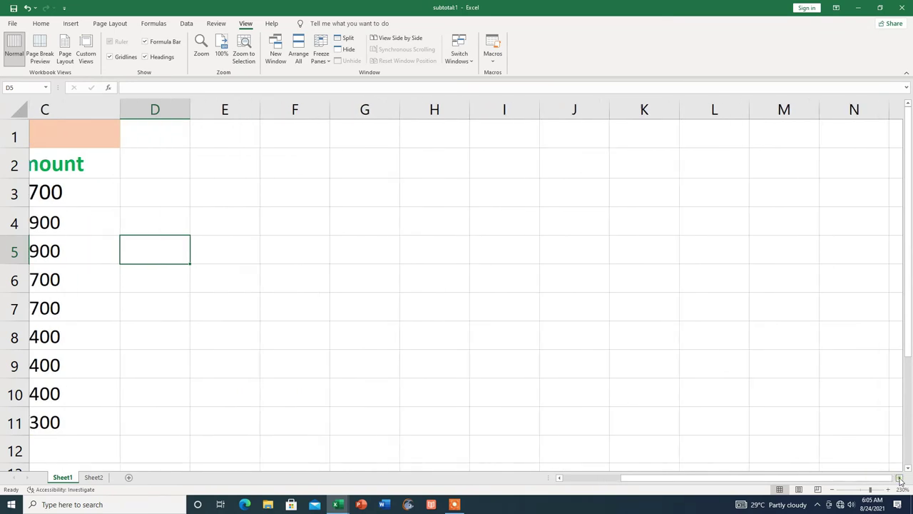
{"action": "left_click", "coordinate": [561, 479]}
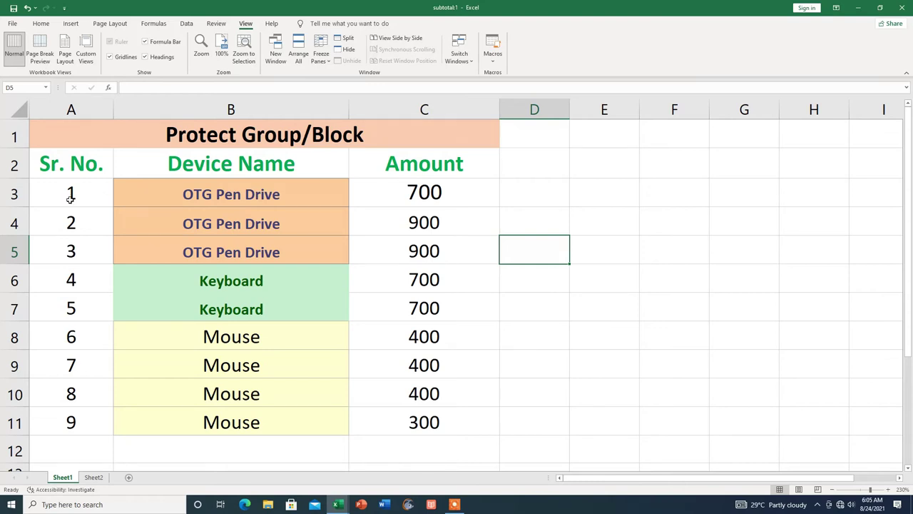
Freeze the title and header rows 1–2 by applying Freeze Panes at cell A3.
{"action": "left_click", "coordinate": [94, 193]}
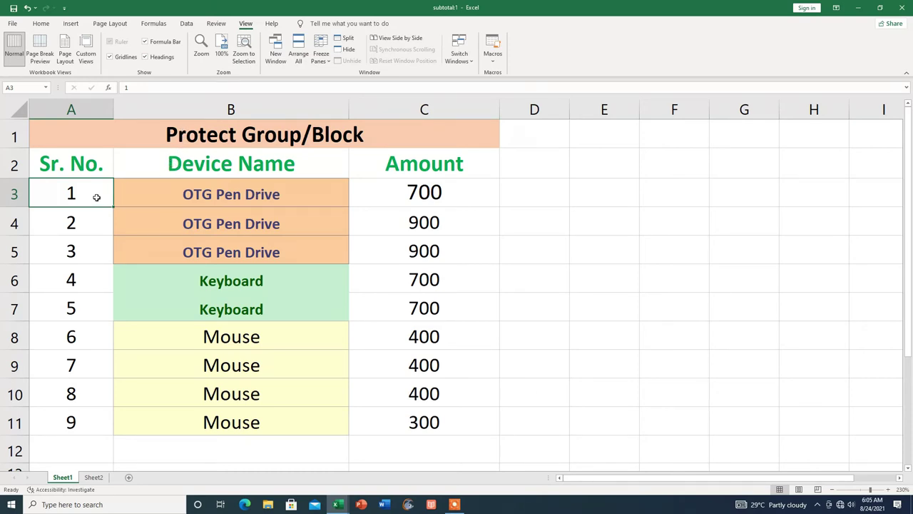
{"action": "left_click", "coordinate": [329, 65]}
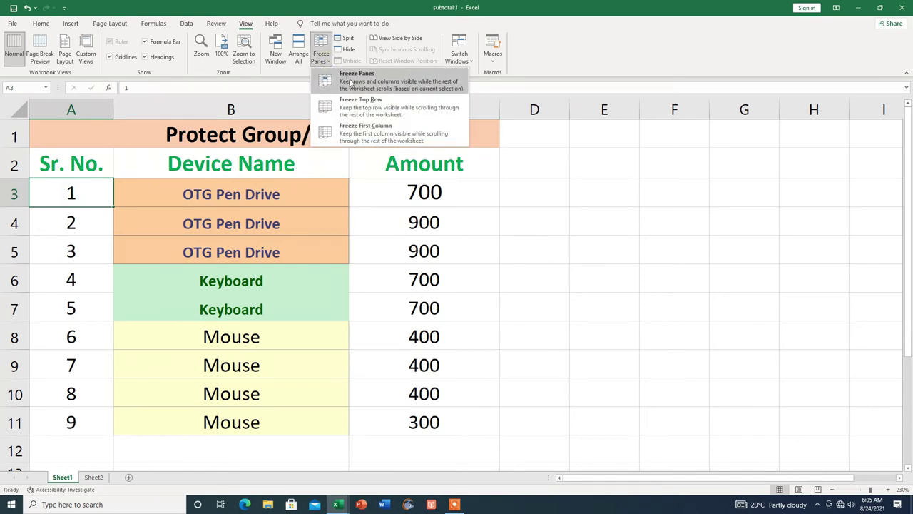
{"action": "left_click", "coordinate": [370, 84]}
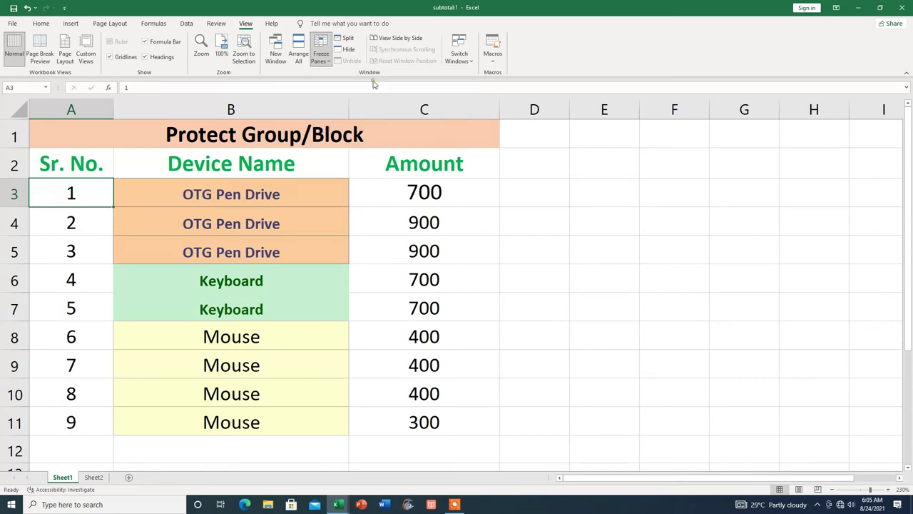
{"action": "left_click", "coordinate": [535, 336]}
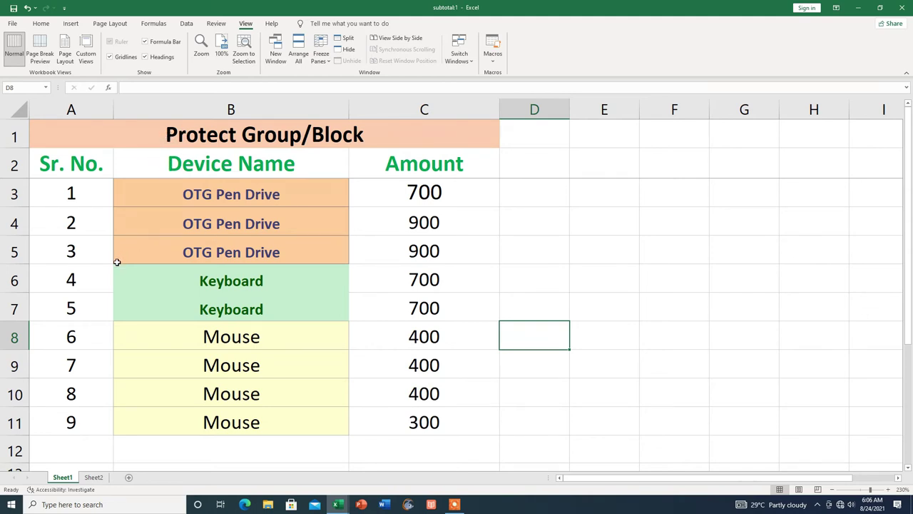
Scroll down and back up so rows 3–11 pass beneath the frozen headings.
{"action": "scroll", "coordinate": [117, 262], "scroll_direction": "down", "scroll_amount": 1}
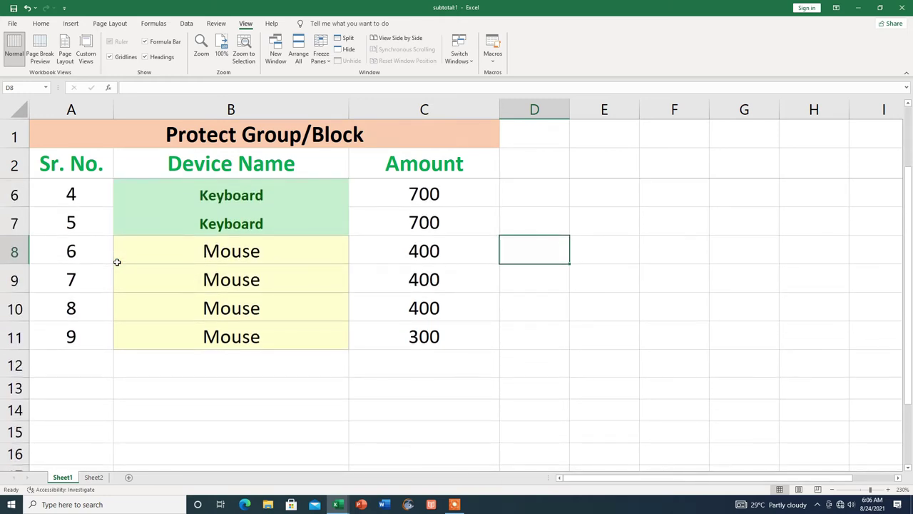
{"action": "scroll", "coordinate": [117, 262], "scroll_direction": "down", "scroll_amount": 1}
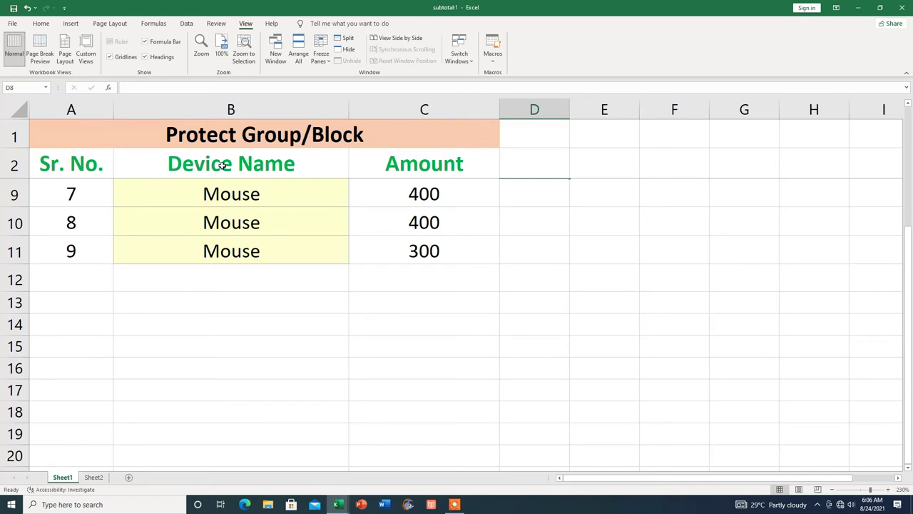
{"action": "scroll", "coordinate": [201, 163], "scroll_direction": "up", "scroll_amount": 2}
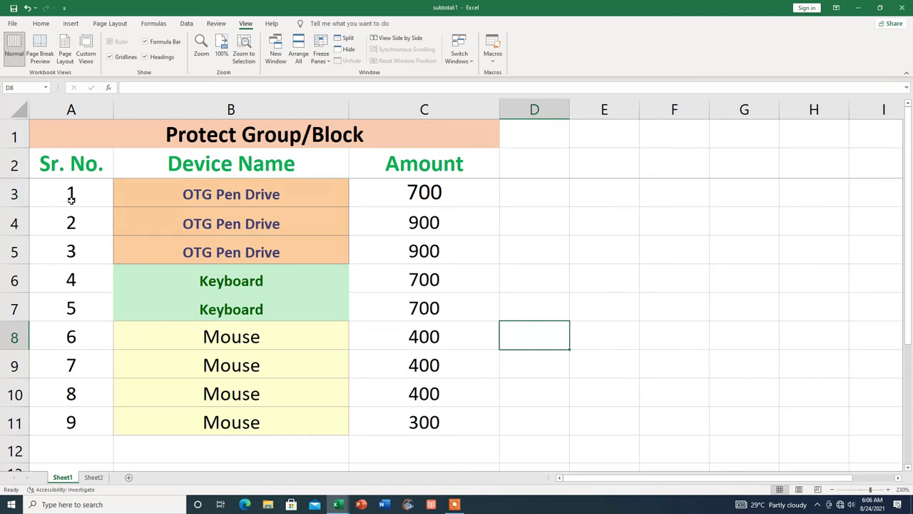
With A3 selected, choose Unfreeze Panes to release the title and heading rows.
{"action": "left_click", "coordinate": [95, 193]}
{"action": "left_click", "coordinate": [323, 56]}
{"action": "left_click", "coordinate": [349, 79]}
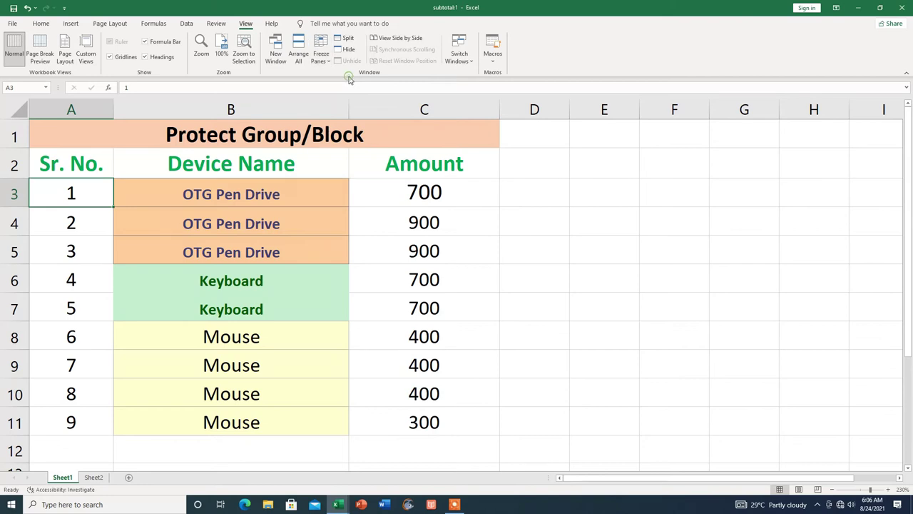
Scroll down and back up to confirm the headings now scroll with the device rows.
{"action": "left_click", "coordinate": [180, 265]}
{"action": "scroll", "coordinate": [179, 265], "scroll_direction": "down", "scroll_amount": 1}
{"action": "scroll", "coordinate": [179, 264], "scroll_direction": "down", "scroll_amount": 2}
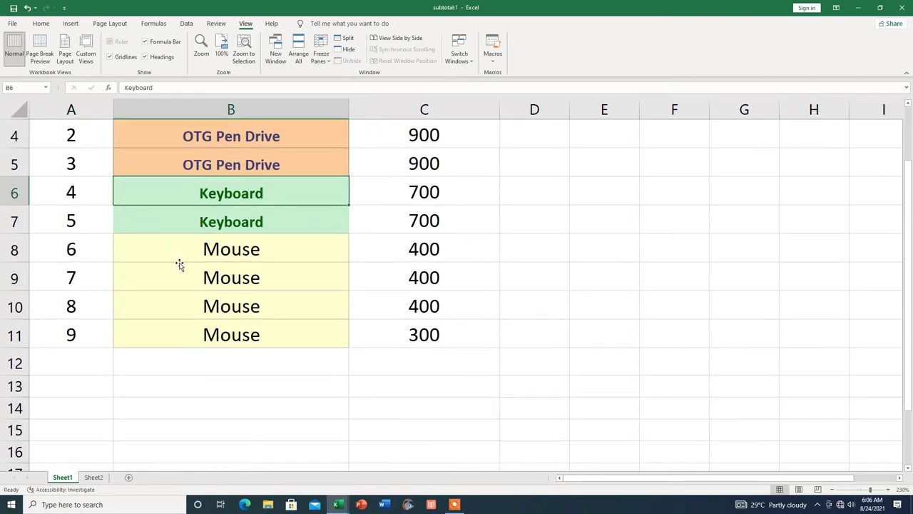
{"action": "scroll", "coordinate": [179, 264], "scroll_direction": "up", "scroll_amount": 3}
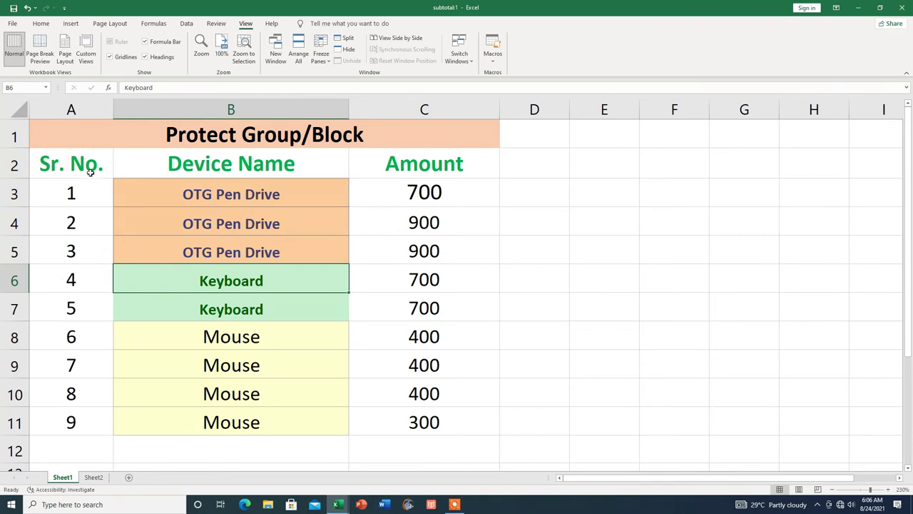
Freeze rows 1–5 by applying Freeze Panes at cell A6.
{"action": "left_click", "coordinate": [78, 281]}
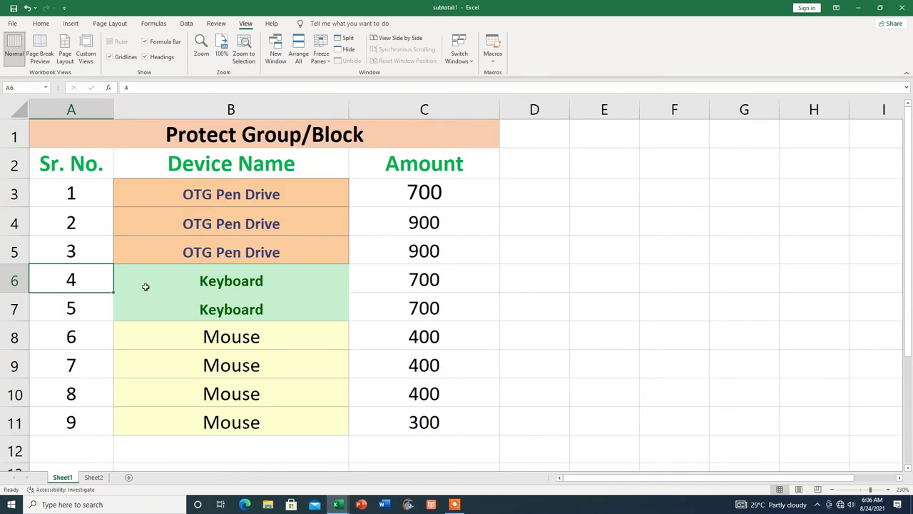
{"action": "left_click", "coordinate": [329, 65]}
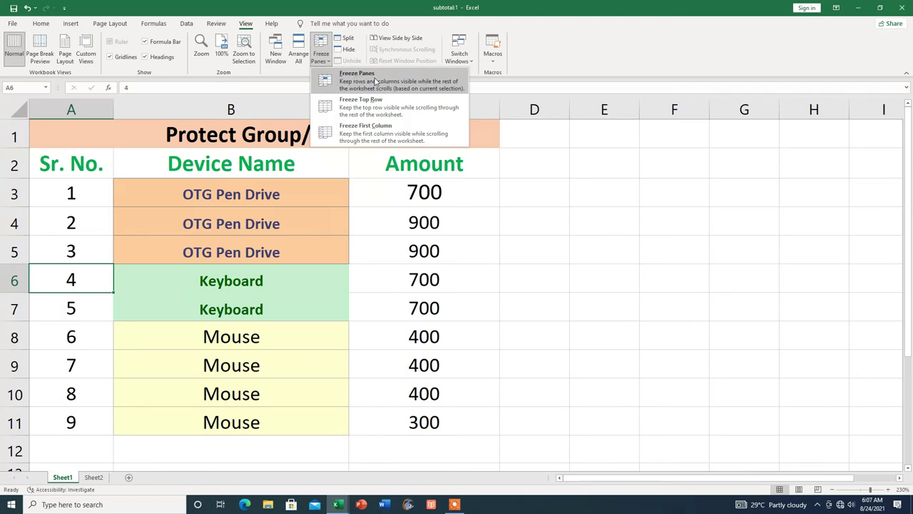
{"action": "left_click", "coordinate": [376, 78]}
Test the freeze with Down, Ctrl+9 and Ctrl+Shift+9 so the Keyboard rows move beneath the frozen block.
{"action": "key", "text": "Down"}
{"action": "key", "text": "Down"}
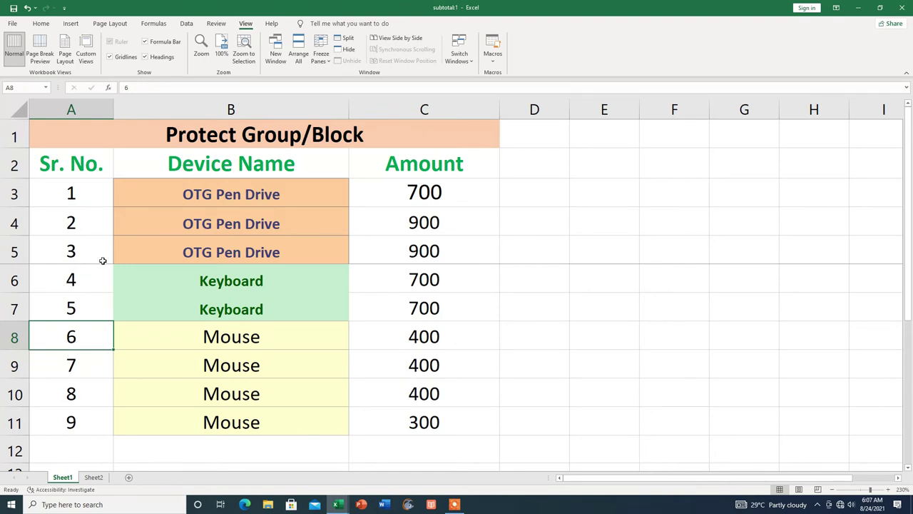
{"action": "key", "text": "ctrl+9"}
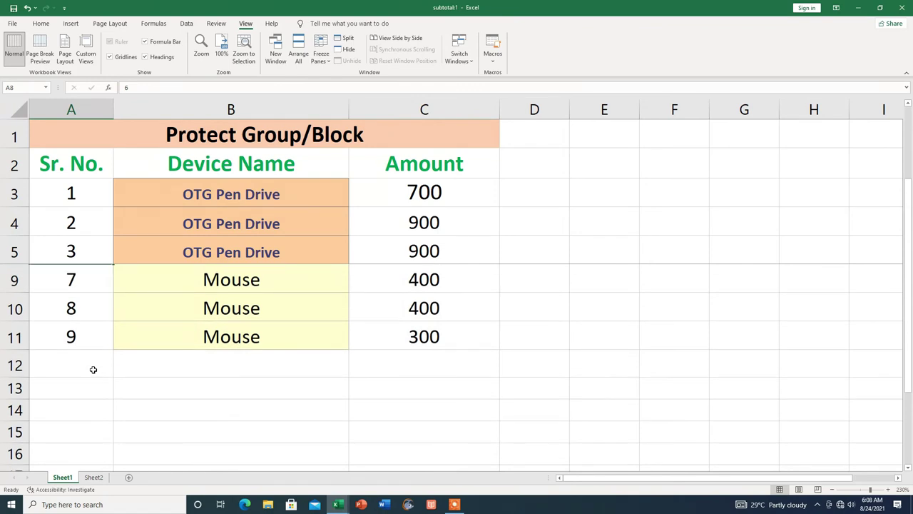
{"action": "key", "text": "ctrl+shift+9"}
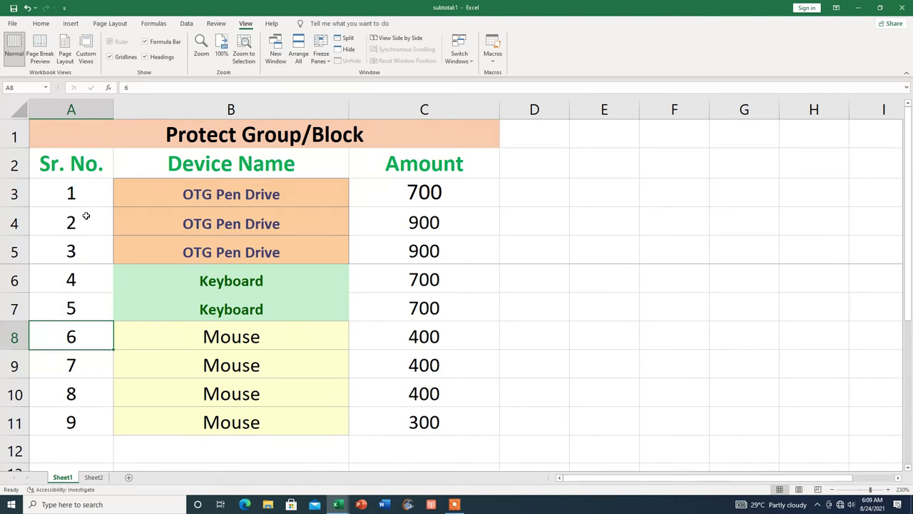
With A6 selected, choose Unfreeze Panes to release the rows above row 6.
{"action": "left_click", "coordinate": [64, 279]}
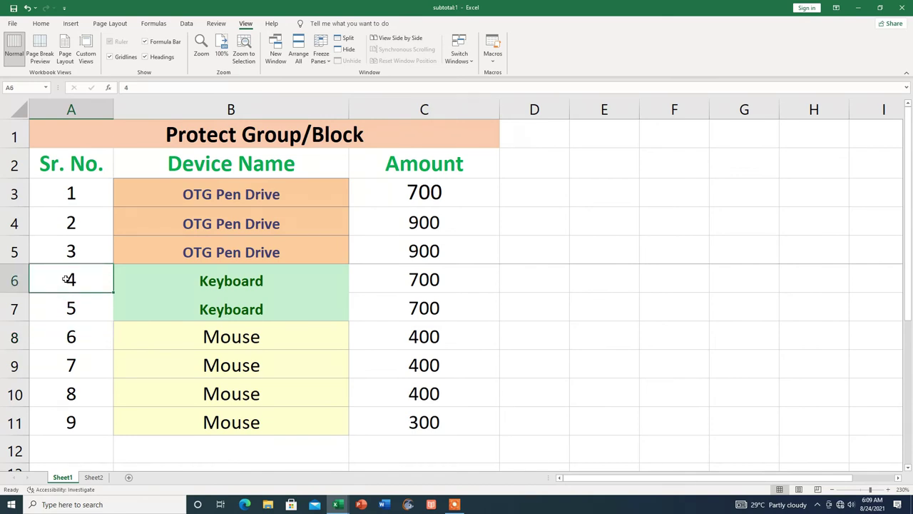
{"action": "left_click", "coordinate": [322, 57]}
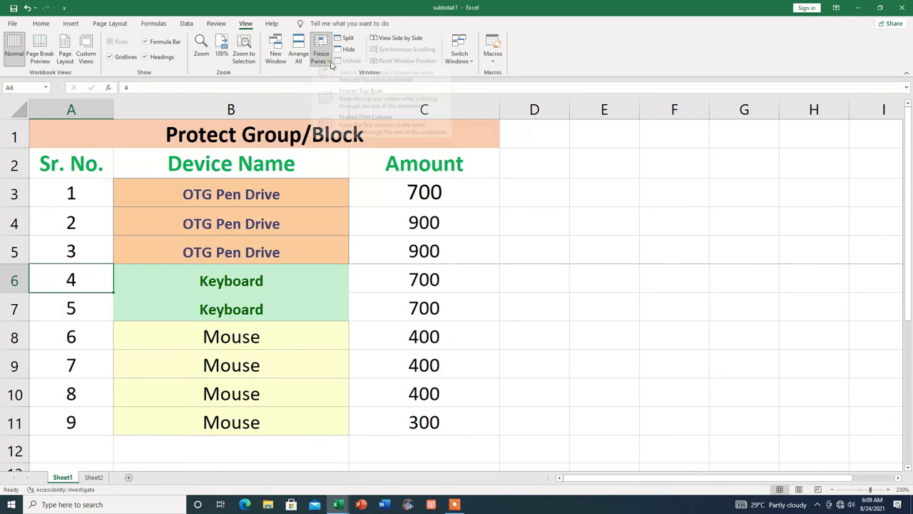
{"action": "left_click", "coordinate": [359, 84]}
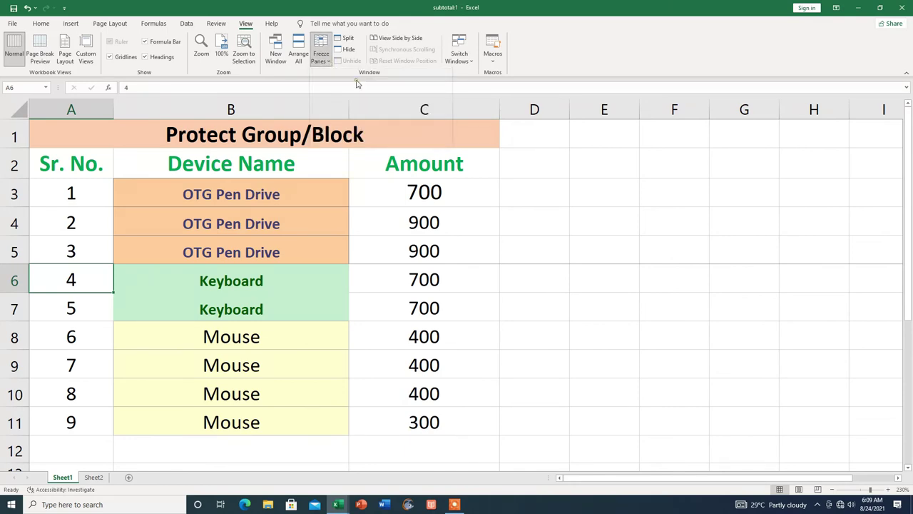
Scroll down and up through the table to confirm all nine device rows scroll freely.
{"action": "left_click", "coordinate": [179, 360]}
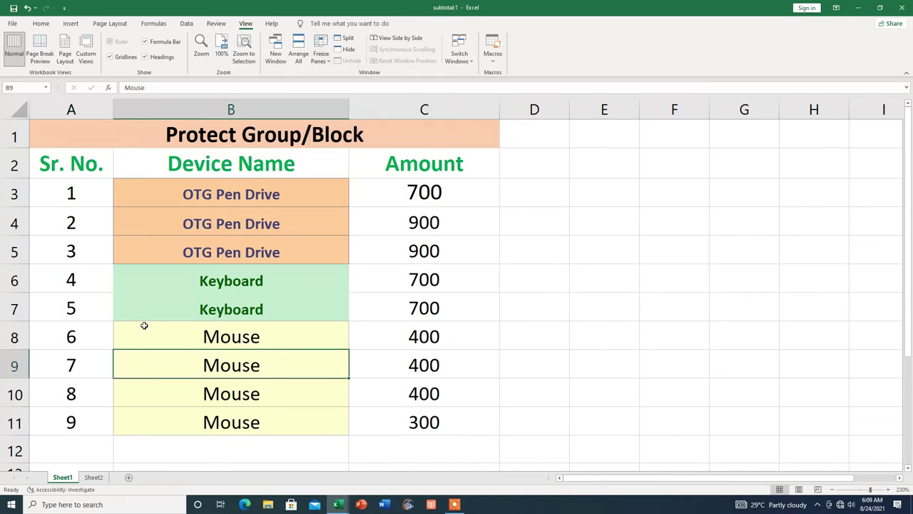
{"action": "scroll", "coordinate": [145, 326], "scroll_direction": "down", "scroll_amount": 1}
{"action": "scroll", "coordinate": [144, 325], "scroll_direction": "down", "scroll_amount": 1}
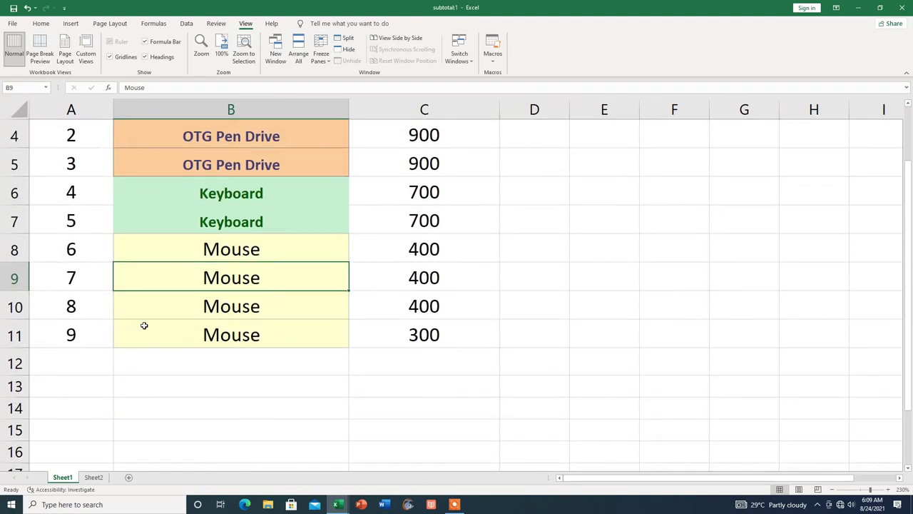
{"action": "scroll", "coordinate": [145, 326], "scroll_direction": "up", "scroll_amount": 1}
{"action": "scroll", "coordinate": [144, 326], "scroll_direction": "up", "scroll_amount": 1}
{"action": "scroll", "coordinate": [144, 326], "scroll_direction": "down", "scroll_amount": 1}
{"action": "scroll", "coordinate": [144, 325], "scroll_direction": "up", "scroll_amount": 1}
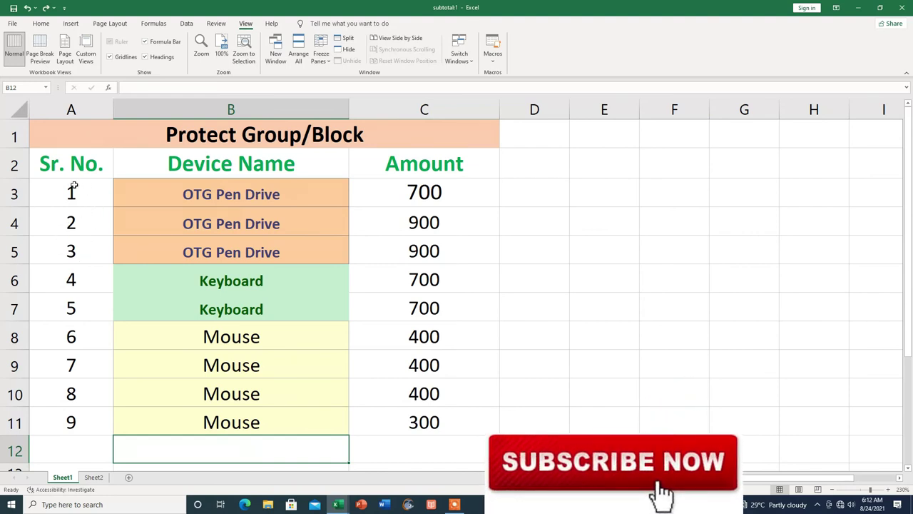
{"action": "left_click", "coordinate": [66, 279]}
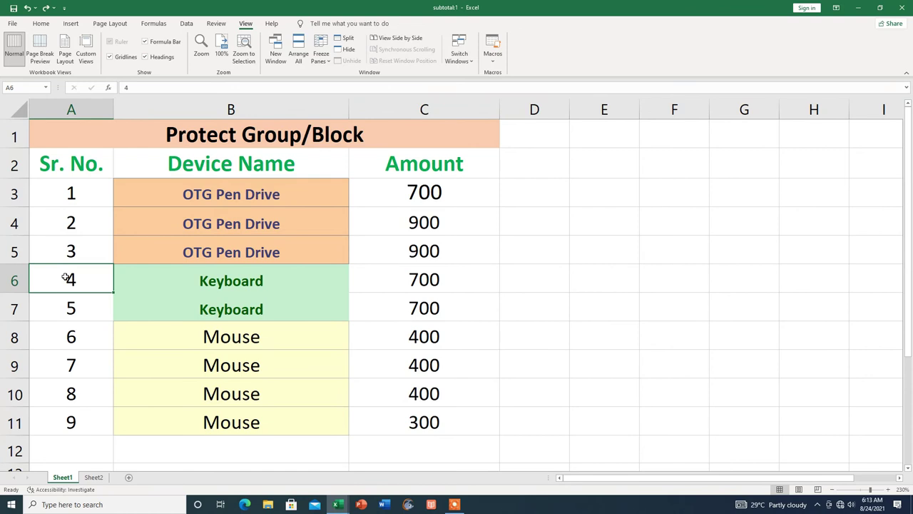
{"action": "left_click", "coordinate": [347, 40]}
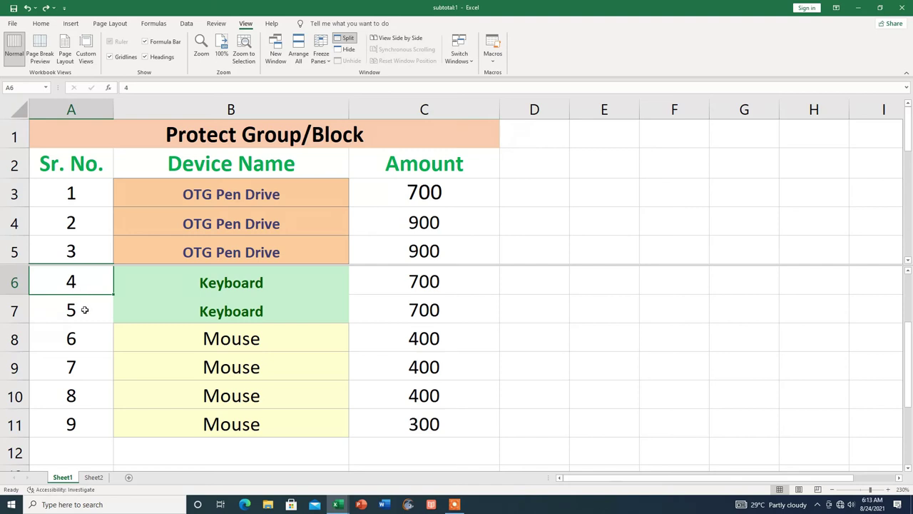
{"action": "left_click", "coordinate": [90, 340]}
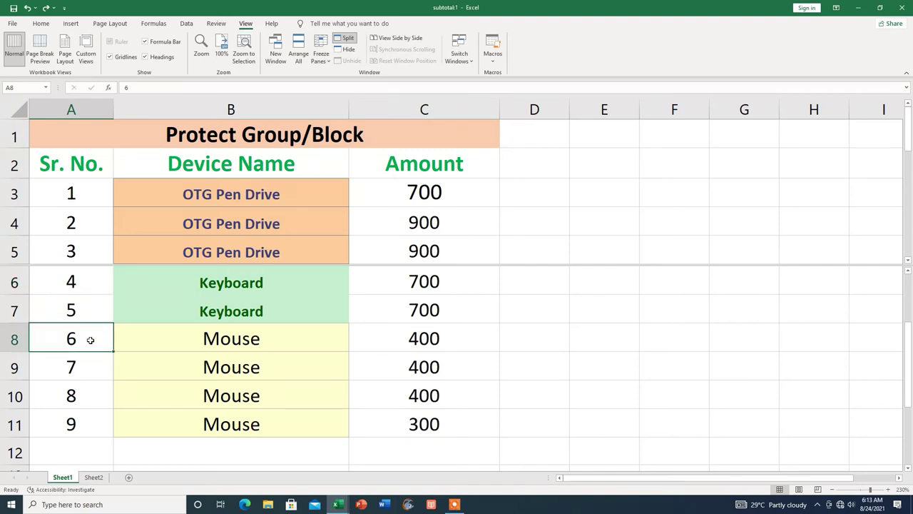
{"action": "scroll", "coordinate": [90, 341], "scroll_direction": "up", "scroll_amount": 1}
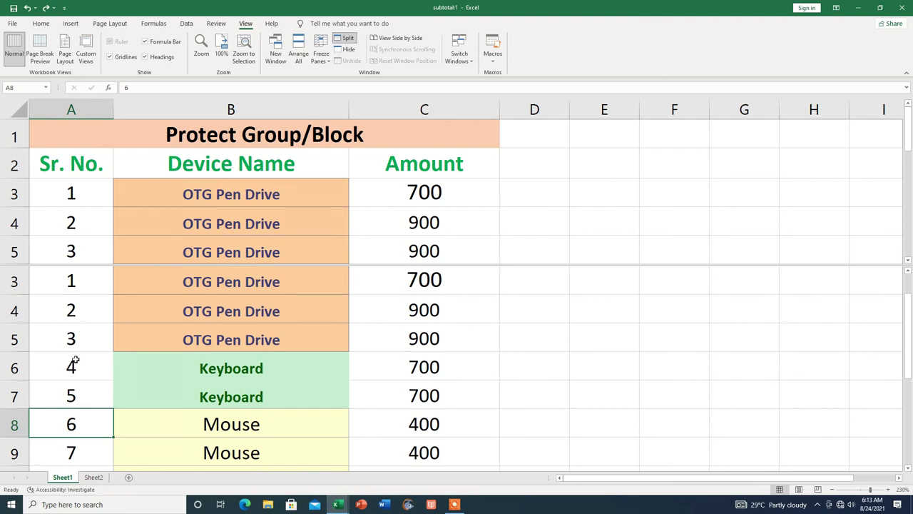
{"action": "scroll", "coordinate": [75, 363], "scroll_direction": "down", "scroll_amount": 2}
{"action": "scroll", "coordinate": [75, 359], "scroll_direction": "up", "scroll_amount": 1}
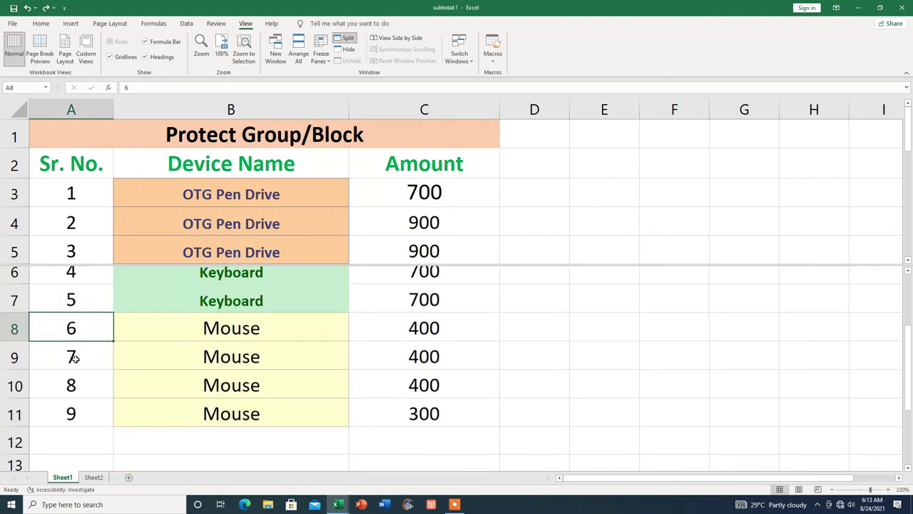
{"action": "scroll", "coordinate": [75, 358], "scroll_direction": "up", "scroll_amount": 2}
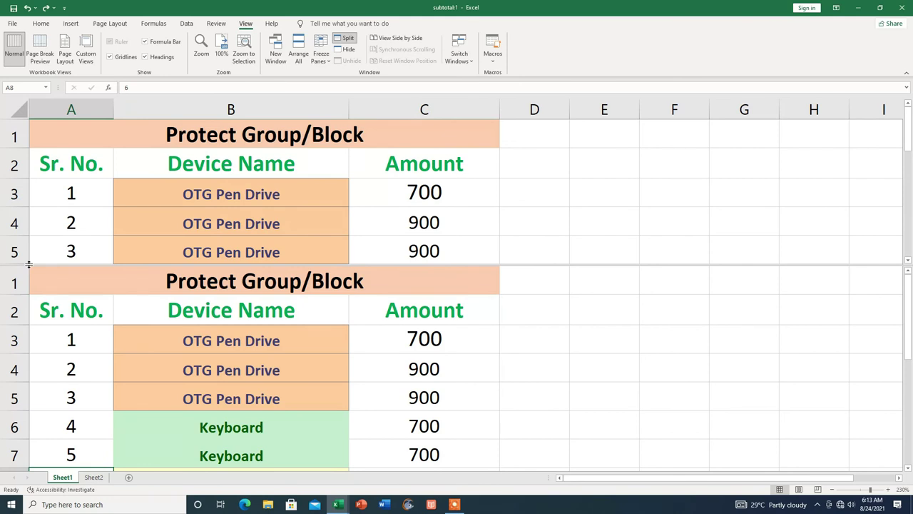
{"action": "left_click_drag", "start_coordinate": [35, 264], "coordinate": [31, 111]}
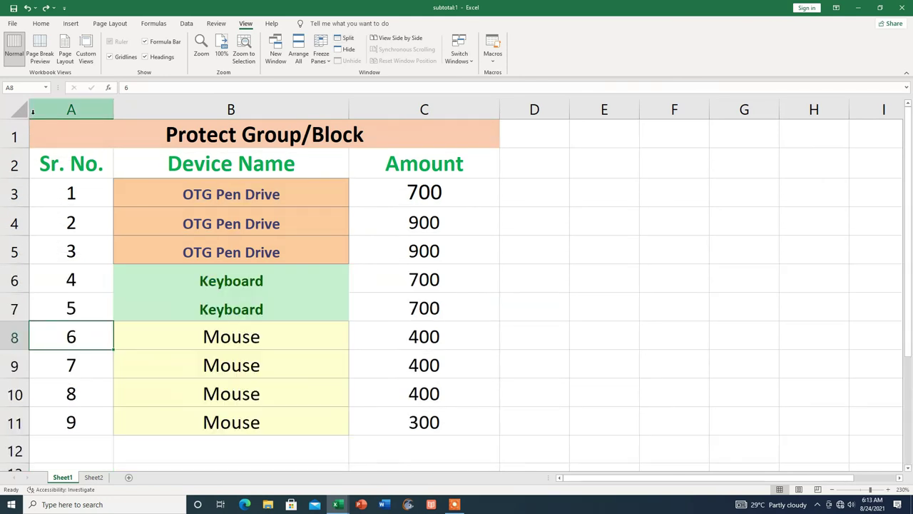
Hide the subtotal:1 window, then bring up the Unhide dialog listing it.
{"action": "left_click", "coordinate": [141, 444]}
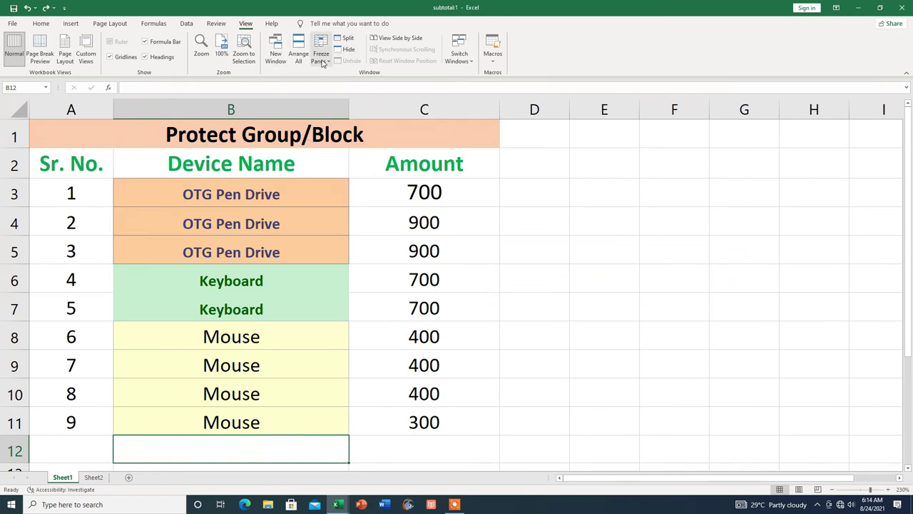
{"action": "left_click", "coordinate": [348, 49]}
{"action": "left_click", "coordinate": [350, 61]}
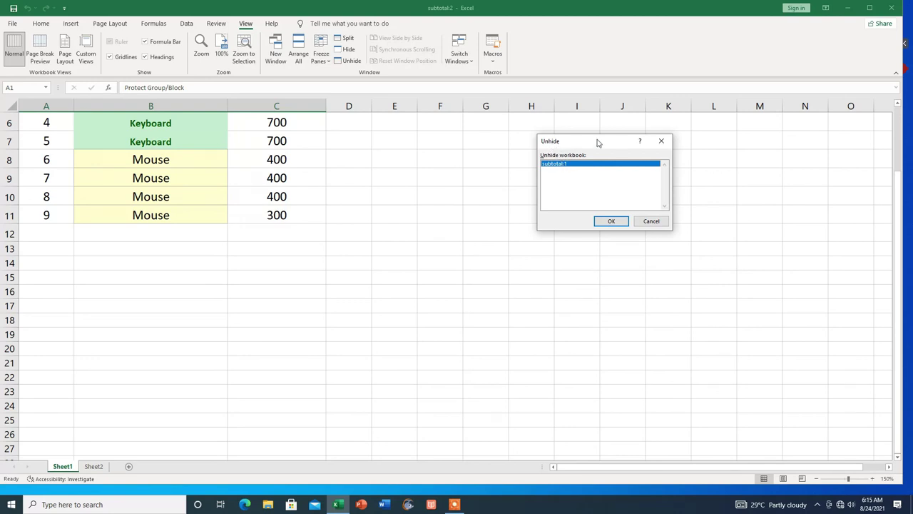
Select subtotal:1 in the Unhide dialog and confirm with OK to show the window again.
{"action": "left_click_drag", "start_coordinate": [597, 140], "coordinate": [433, 207]}
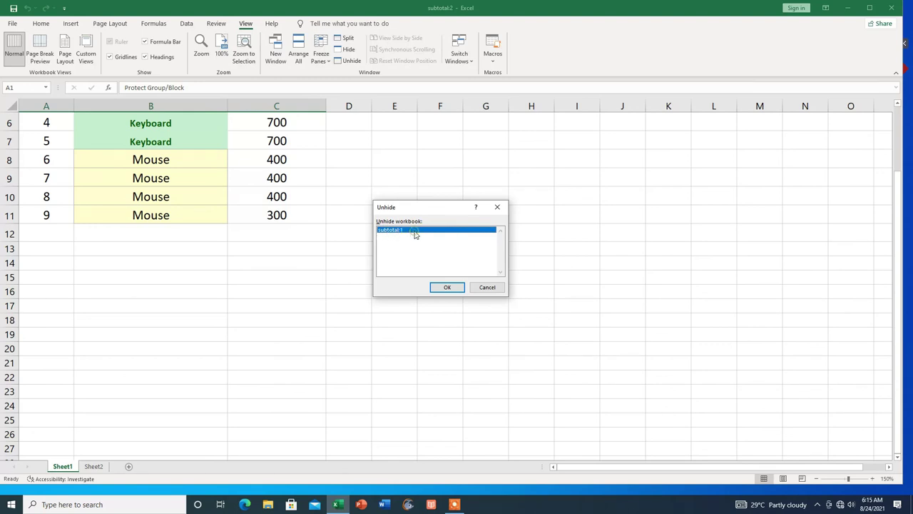
{"action": "left_click", "coordinate": [450, 290]}
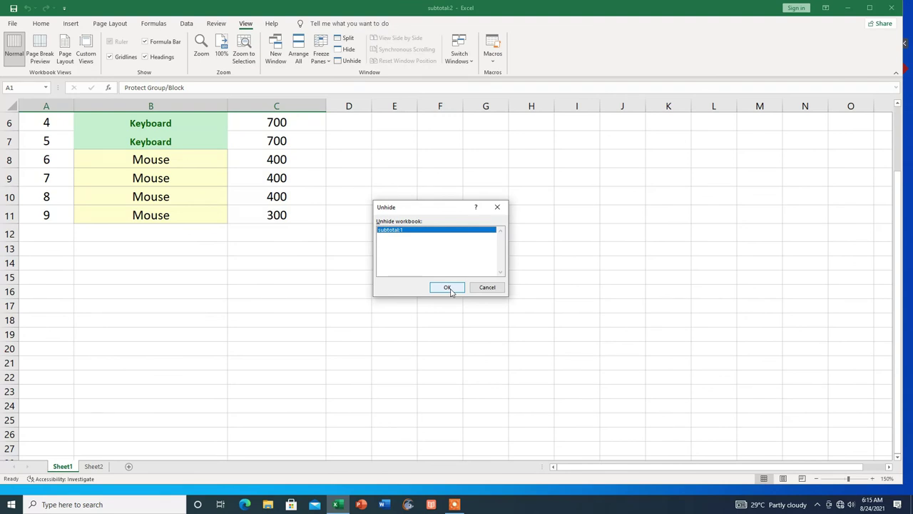
{"action": "left_click", "coordinate": [448, 288]}
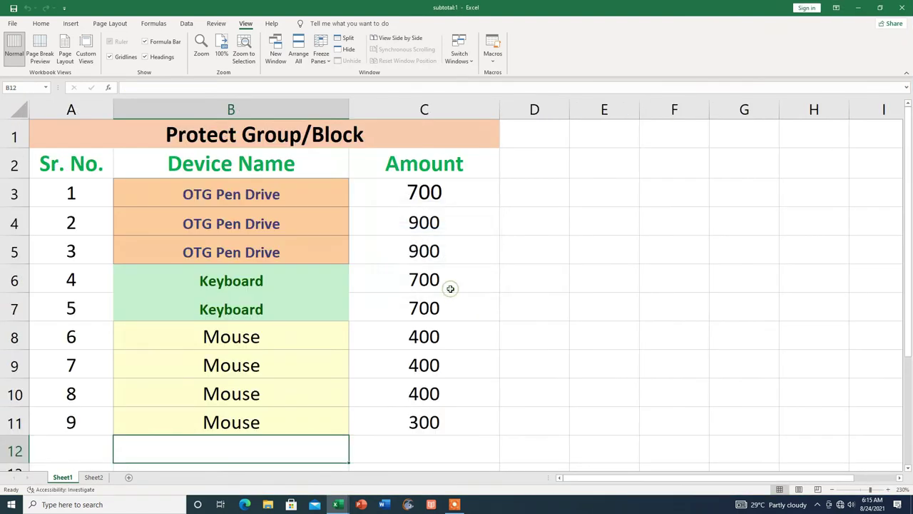